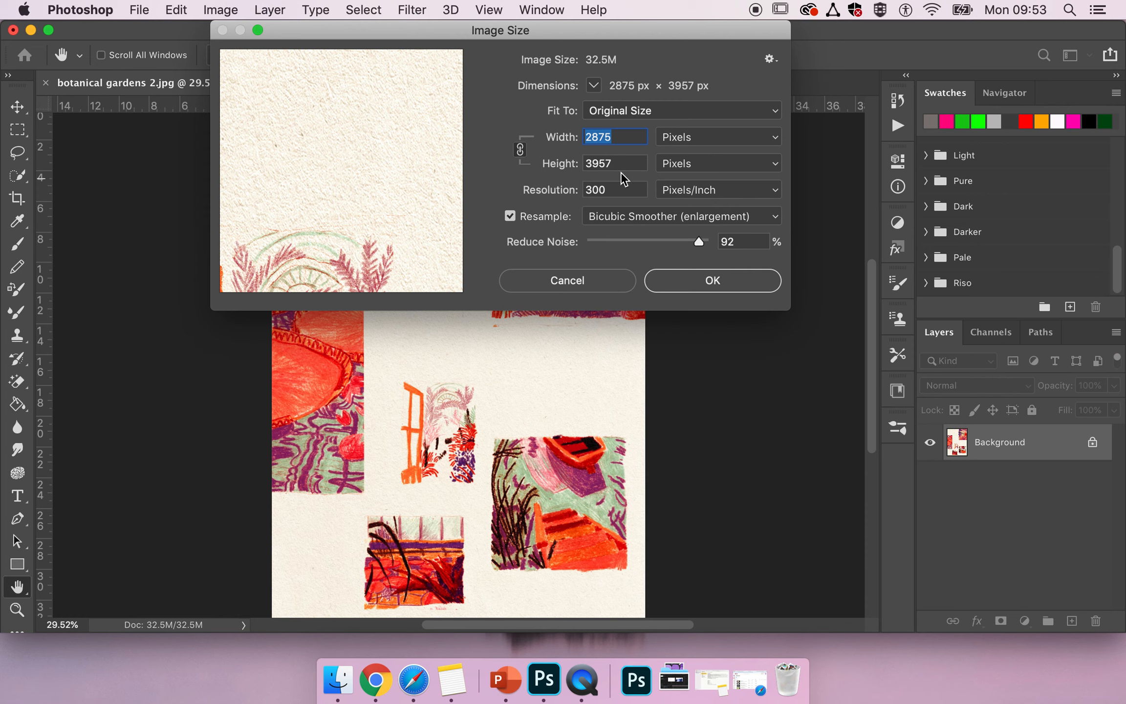
Check the image's width and height in centimetres in Image Size and leave without applying changes.
{"action": "left_click", "coordinate": [674, 138]}
{"action": "left_click", "coordinate": [695, 166]}
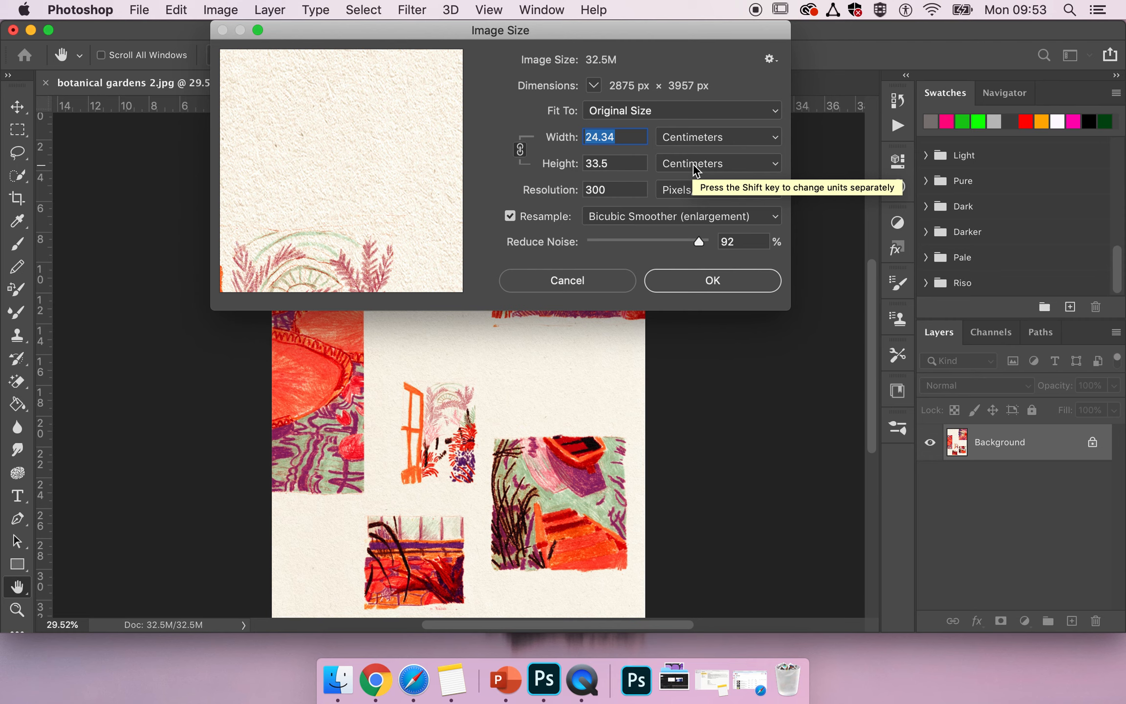
{"action": "left_click", "coordinate": [557, 284]}
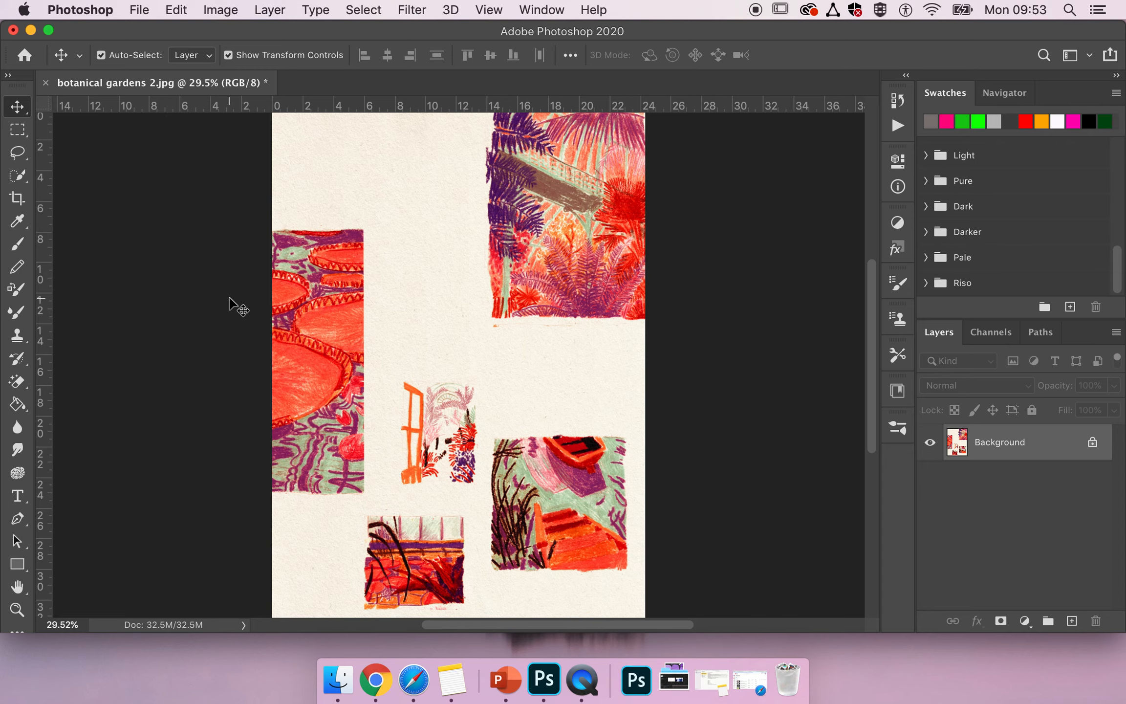
{"action": "scroll", "coordinate": [234, 303], "scroll_direction": "up", "scroll_amount": 5}
{"action": "scroll", "coordinate": [234, 305], "scroll_direction": "right", "scroll_amount": 2}
{"action": "scroll", "coordinate": [234, 305], "scroll_direction": "down", "scroll_amount": 1}
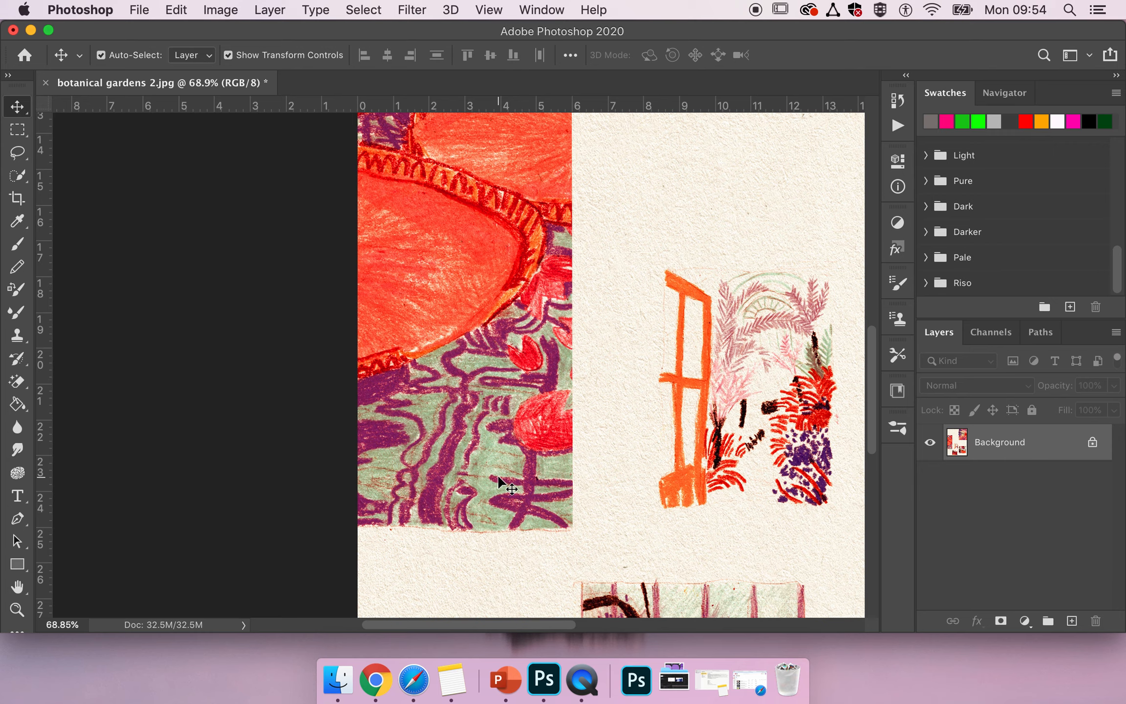
{"action": "scroll", "coordinate": [548, 457], "scroll_direction": "down", "scroll_amount": 2}
{"action": "scroll", "coordinate": [548, 457], "scroll_direction": "down", "scroll_amount": 4}
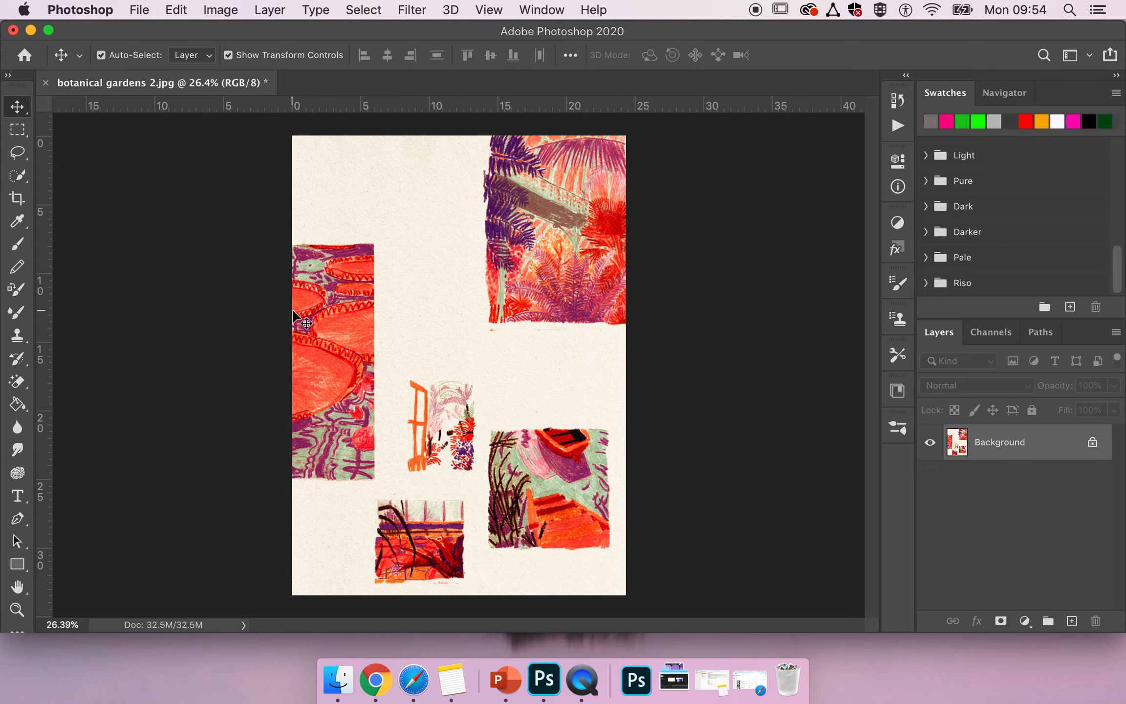
Start a Save for Web (Legacy) export and zoom the optimized preview out to 25% to show the whole artwork.
{"action": "left_click", "coordinate": [138, 10]}
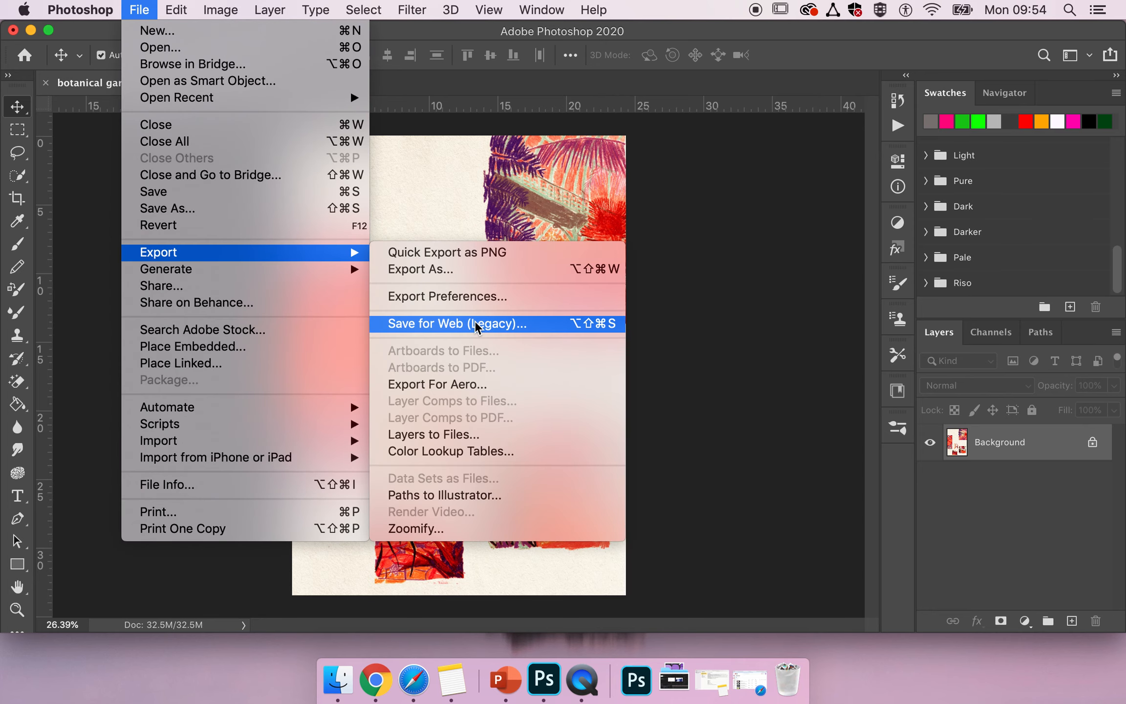
{"action": "left_click", "coordinate": [475, 323]}
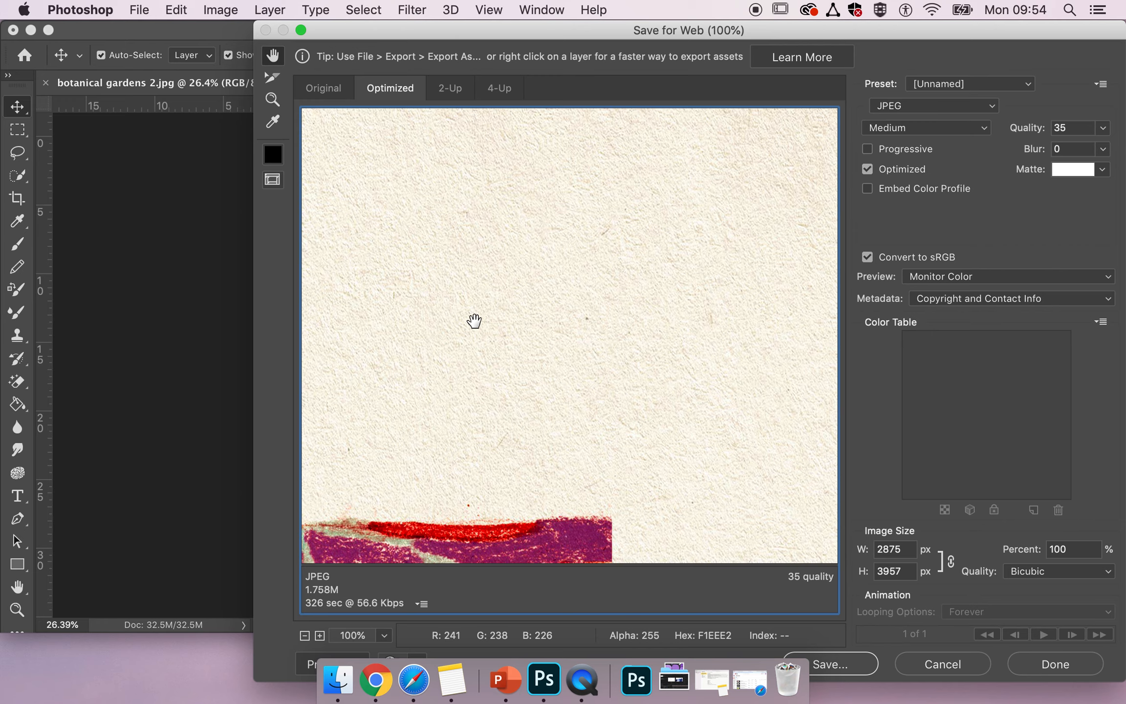
{"action": "left_click_drag", "start_coordinate": [743, 32], "coordinate": [617, 27]}
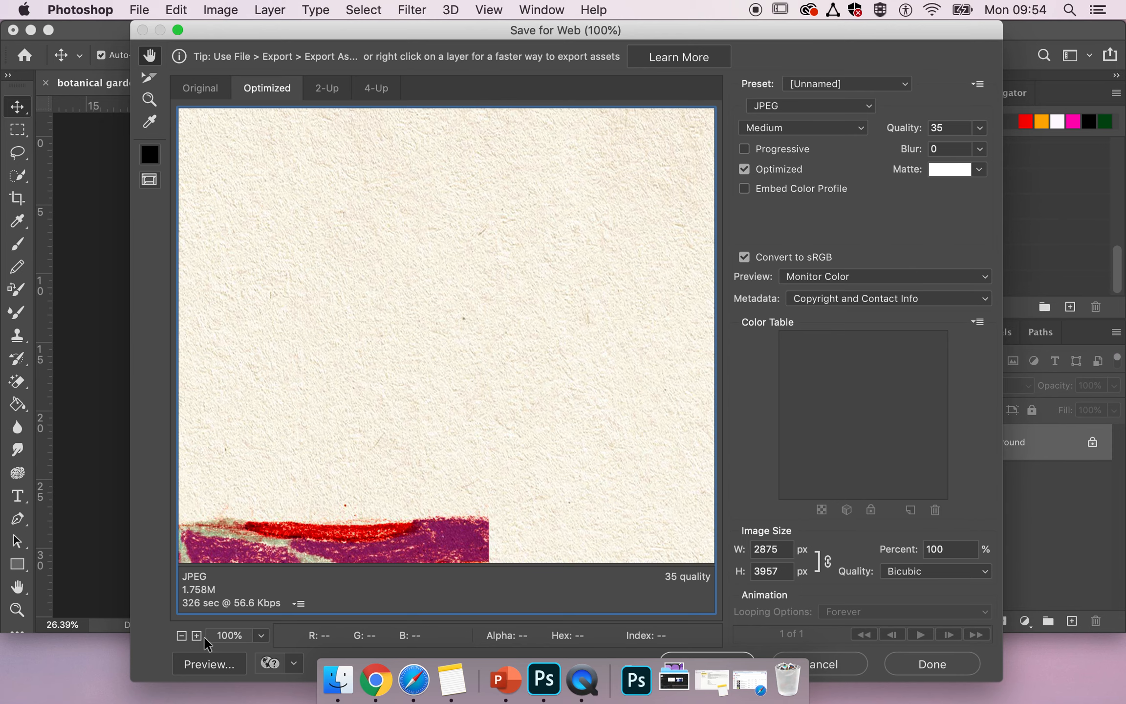
{"action": "left_click", "coordinate": [182, 635]}
{"action": "left_click", "coordinate": [181, 636]}
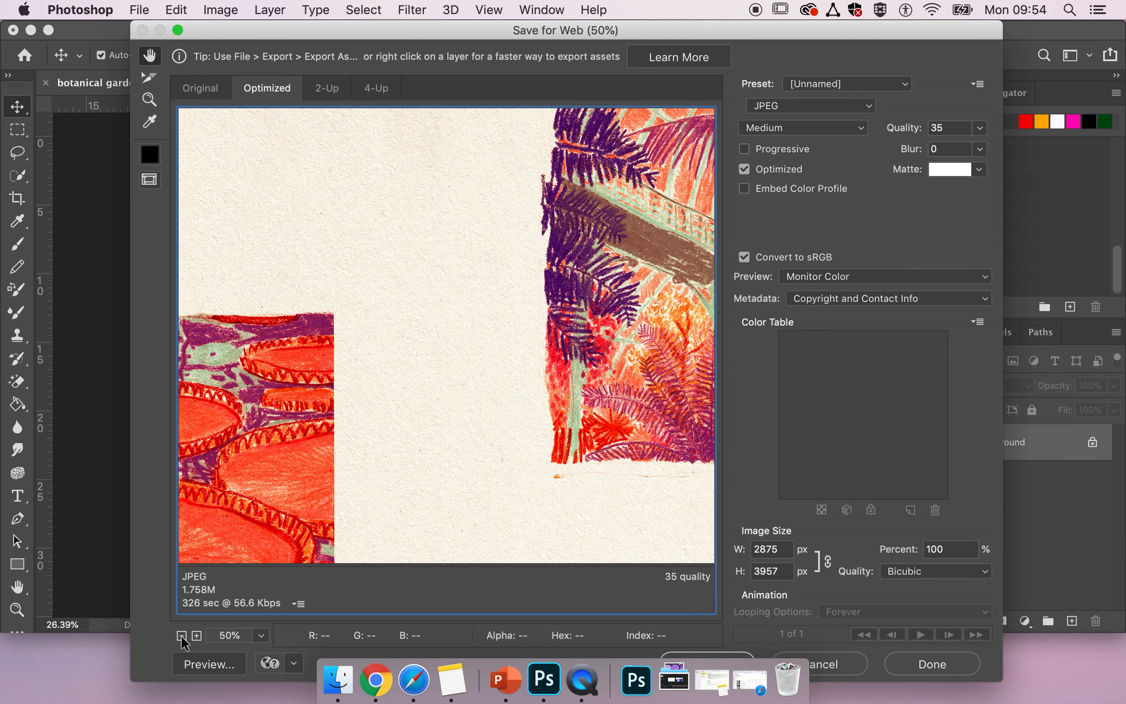
{"action": "left_click", "coordinate": [181, 636]}
{"action": "left_click", "coordinate": [181, 635]}
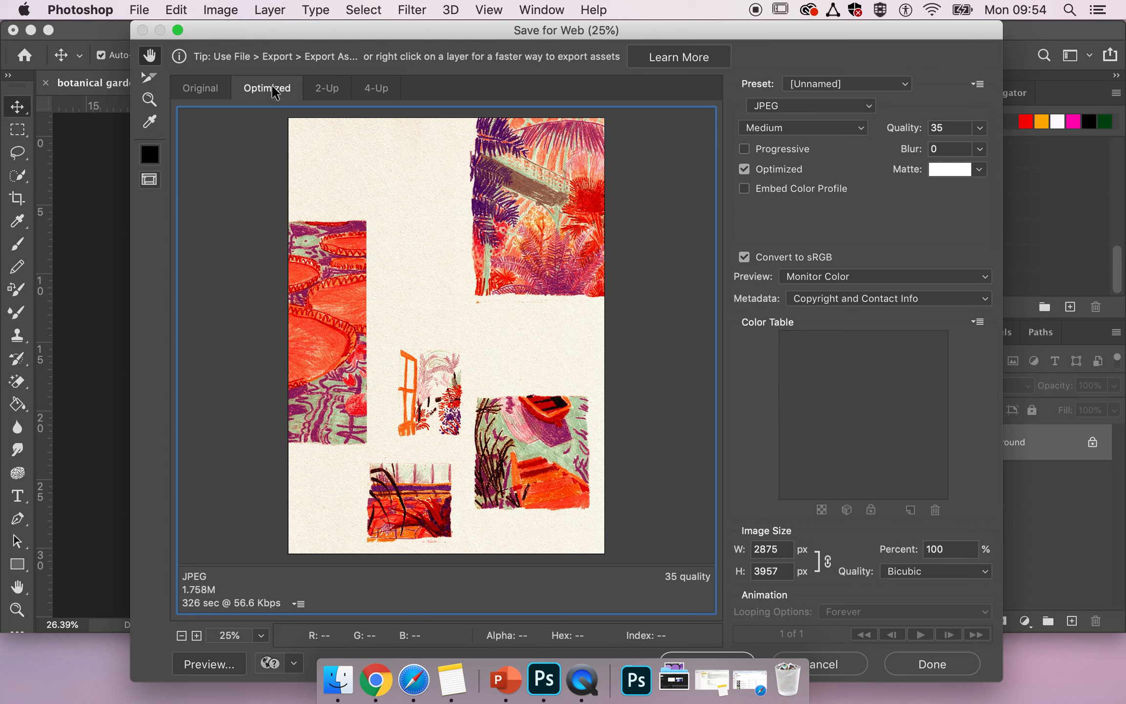
Compare the original and optimized versions of the whole artwork, checking image quality and file size.
{"action": "left_click", "coordinate": [199, 87]}
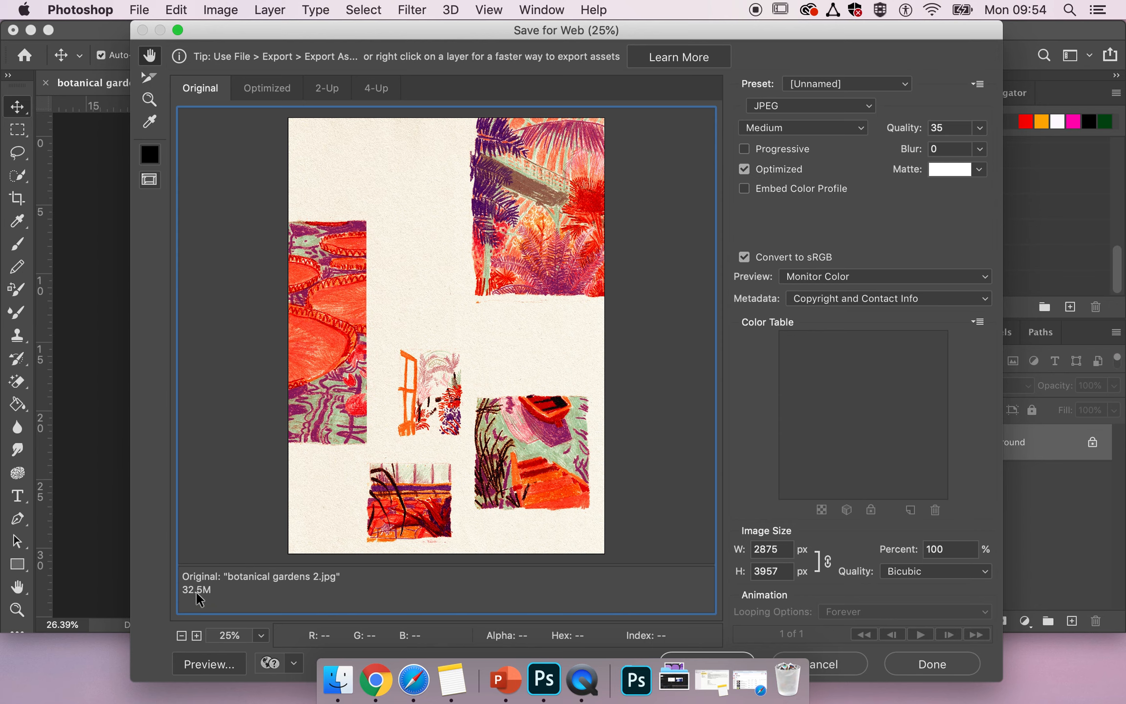
{"action": "left_click", "coordinate": [272, 90]}
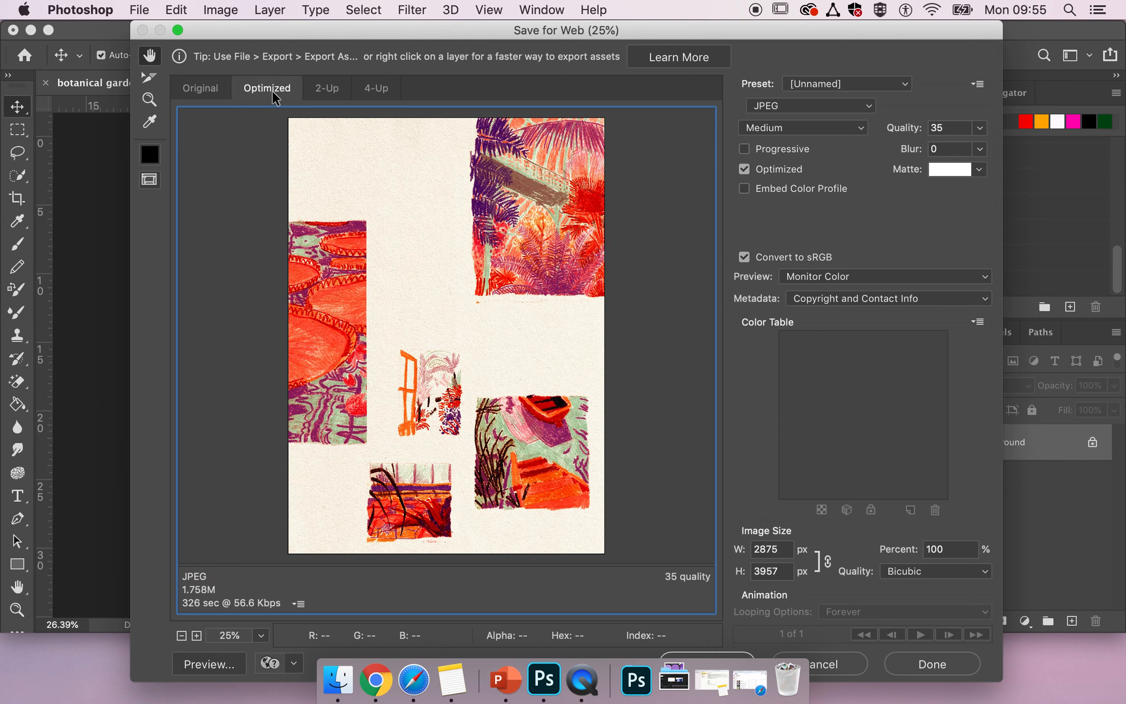
{"action": "left_click", "coordinate": [201, 87]}
{"action": "left_click", "coordinate": [279, 84]}
{"action": "left_click", "coordinate": [195, 91]}
{"action": "left_click", "coordinate": [235, 93]}
{"action": "left_click", "coordinate": [217, 92]}
{"action": "left_click", "coordinate": [274, 83]}
Try GIF and PNG-24 as the export format and return to JPEG.
{"action": "left_click", "coordinate": [866, 83]}
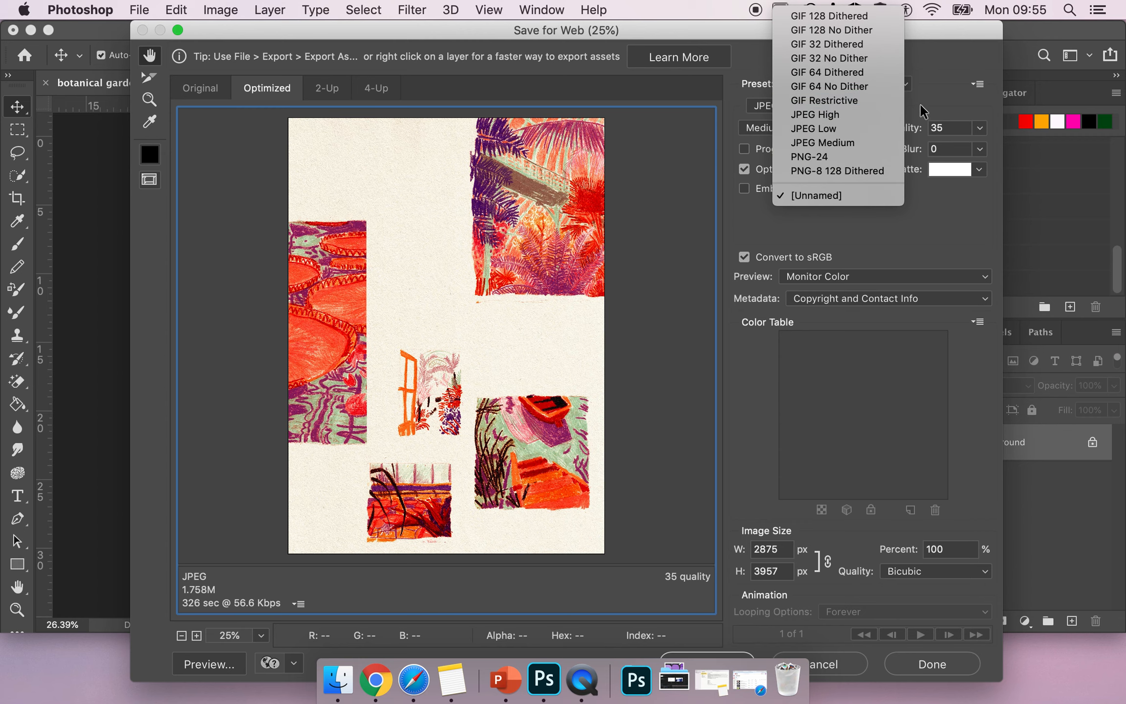
{"action": "left_click", "coordinate": [935, 105]}
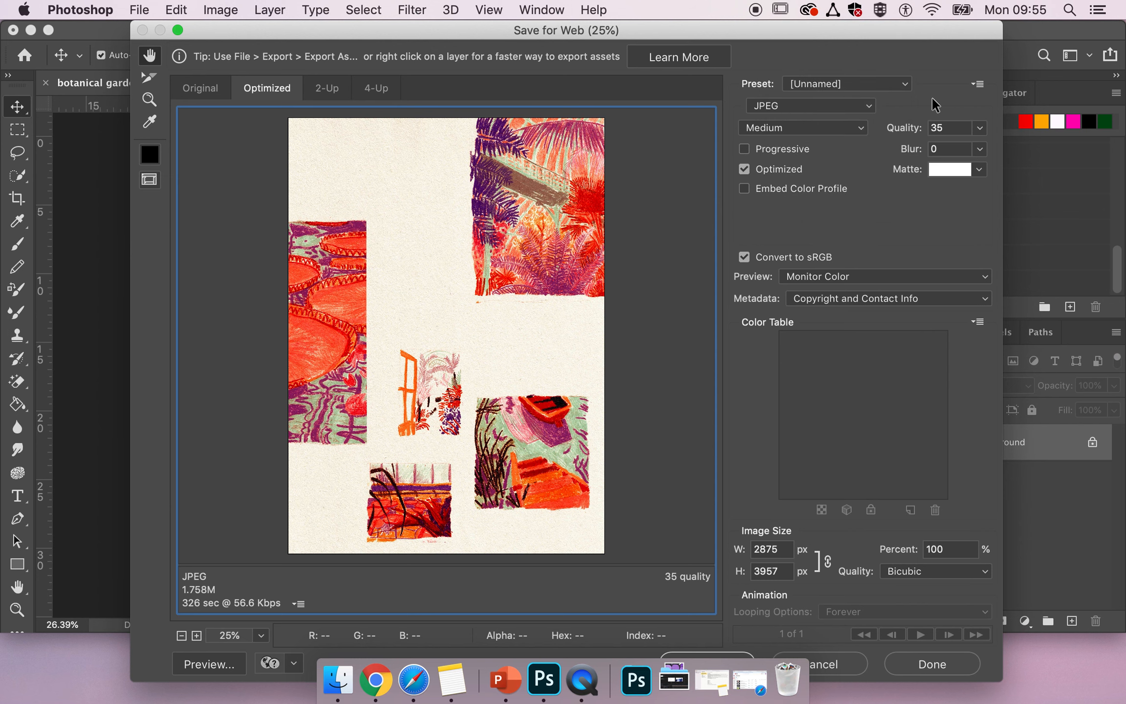
{"action": "left_click", "coordinate": [816, 103]}
{"action": "left_click", "coordinate": [816, 103]}
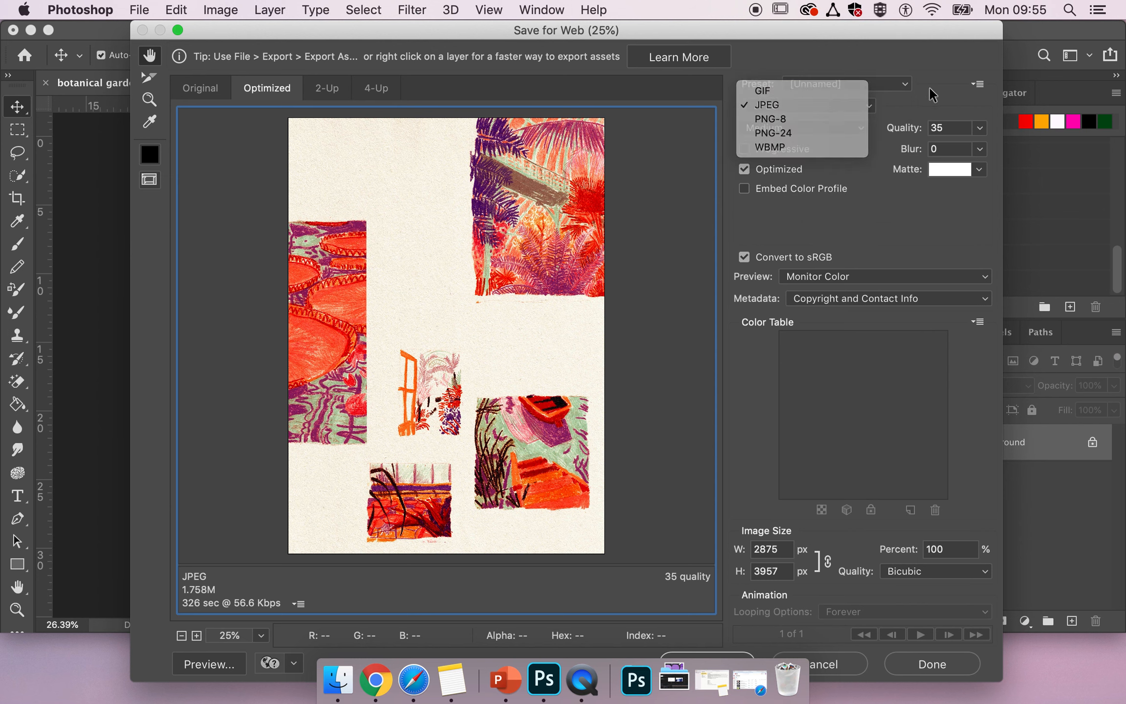
{"action": "left_click", "coordinate": [769, 103]}
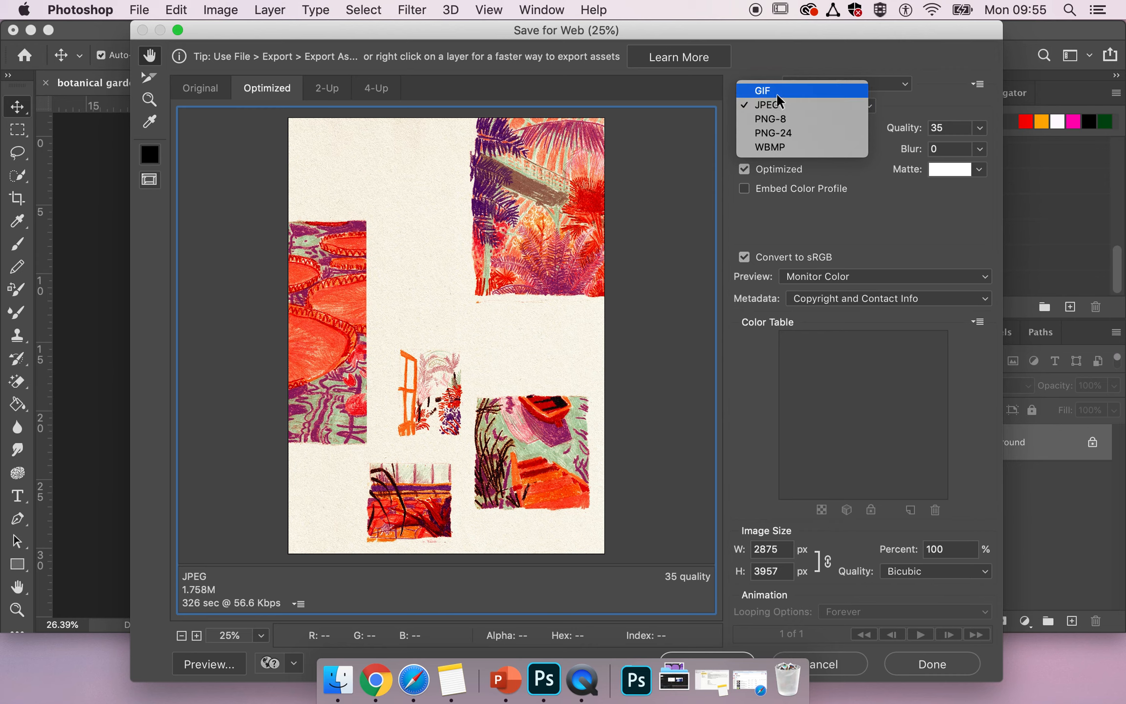
{"action": "left_click", "coordinate": [776, 92]}
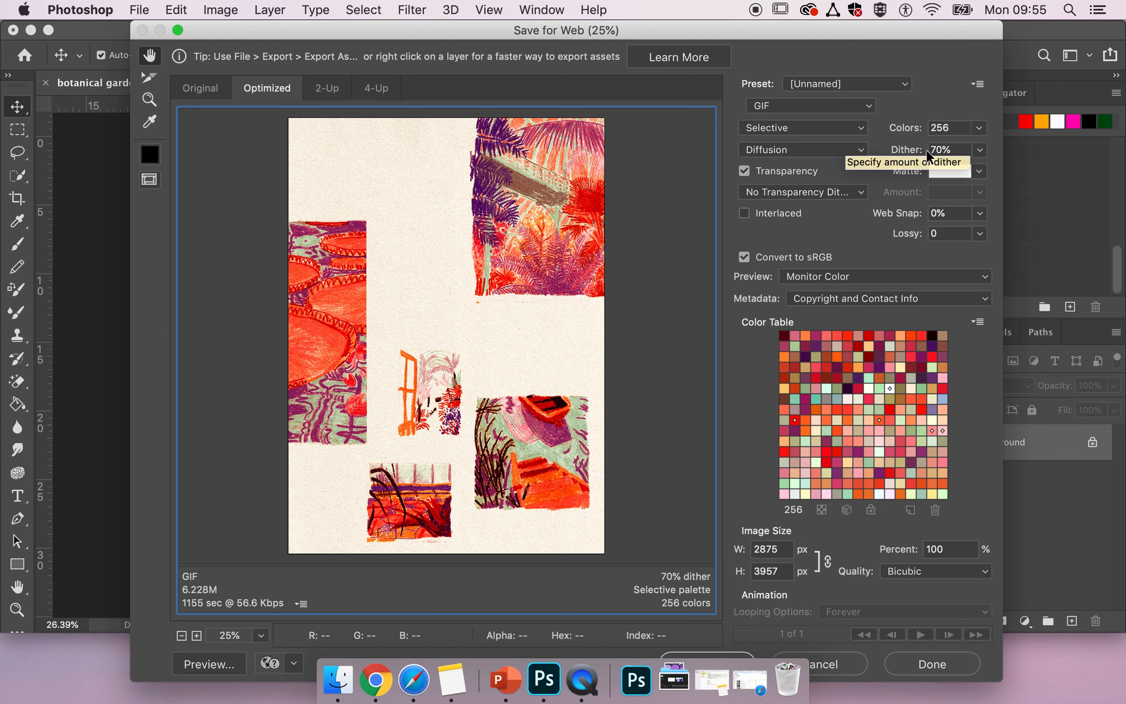
{"action": "left_click", "coordinate": [817, 106]}
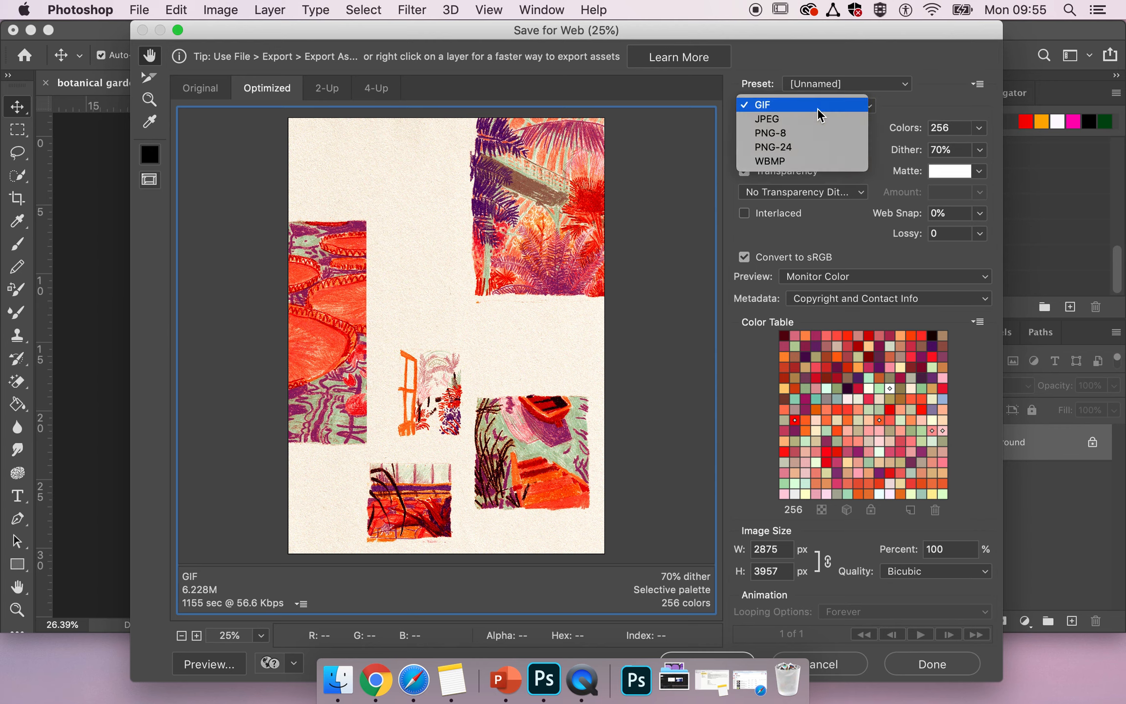
{"action": "left_click", "coordinate": [808, 146]}
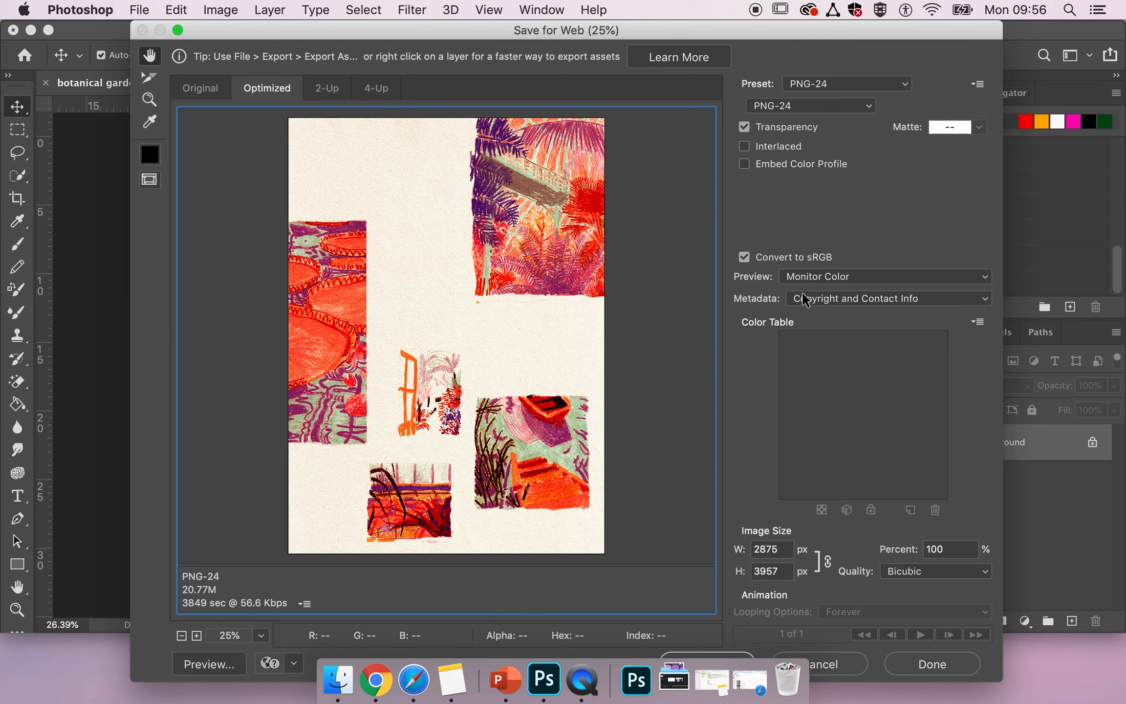
{"action": "left_click", "coordinate": [791, 105]}
{"action": "left_click", "coordinate": [781, 77]}
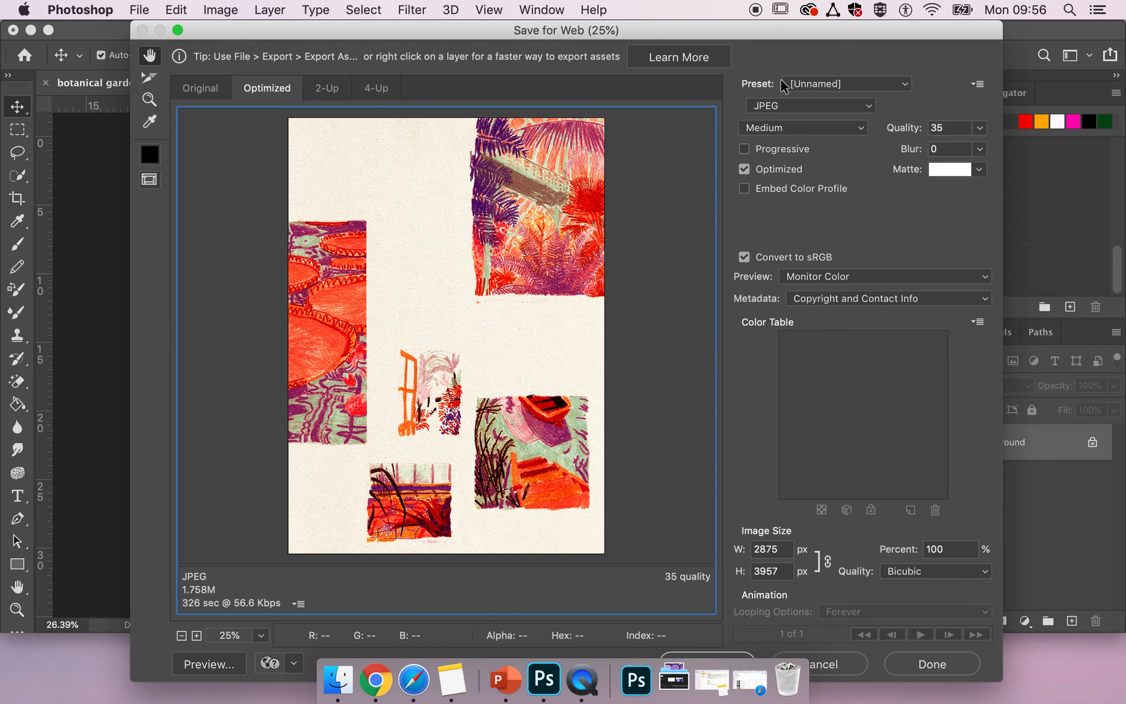
Try High compression quality for the JPEG and settle on Medium.
{"action": "left_click", "coordinate": [790, 130]}
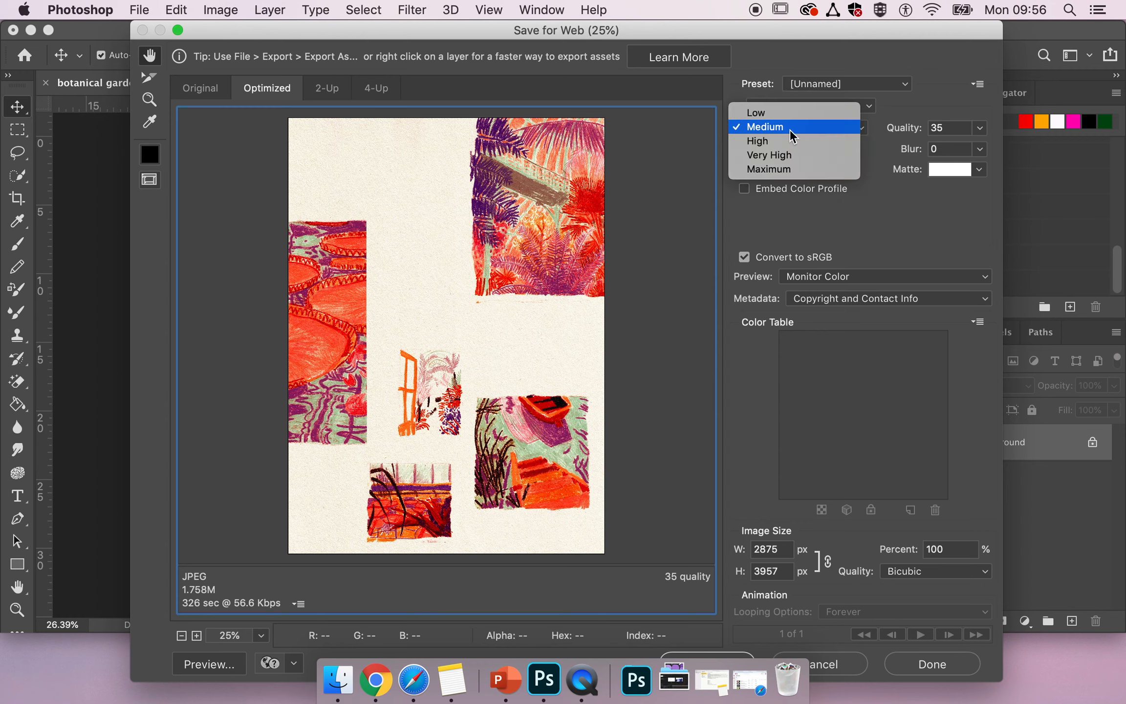
{"action": "left_click", "coordinate": [784, 140]}
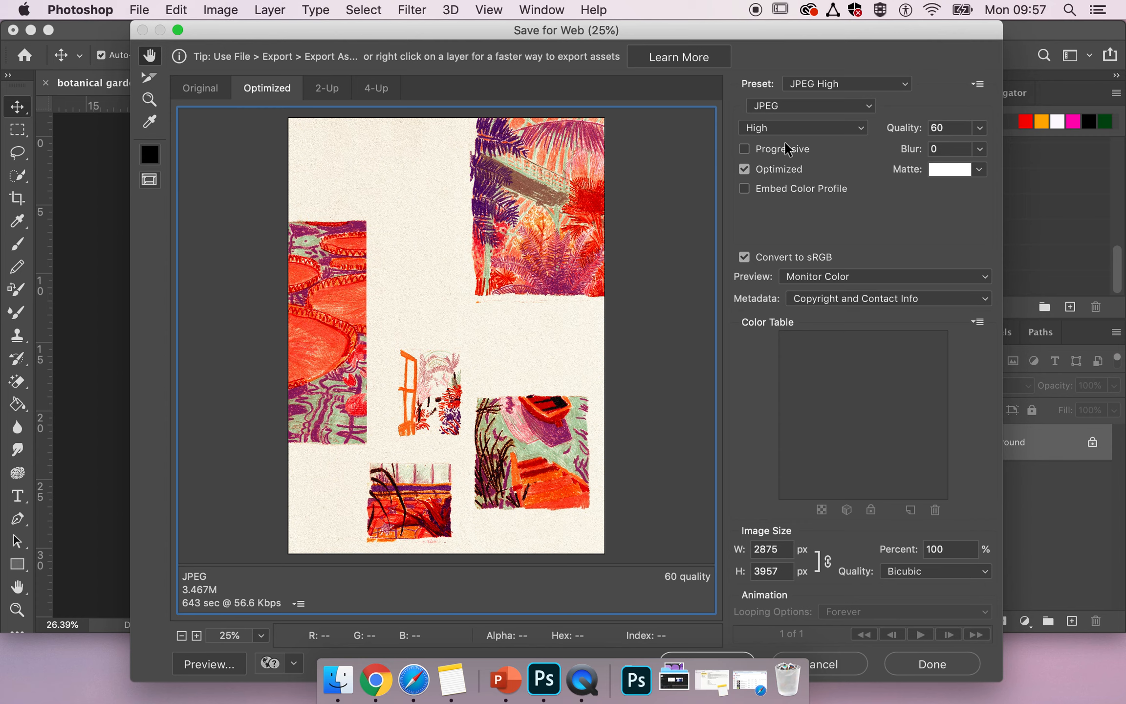
{"action": "left_click", "coordinate": [768, 112]}
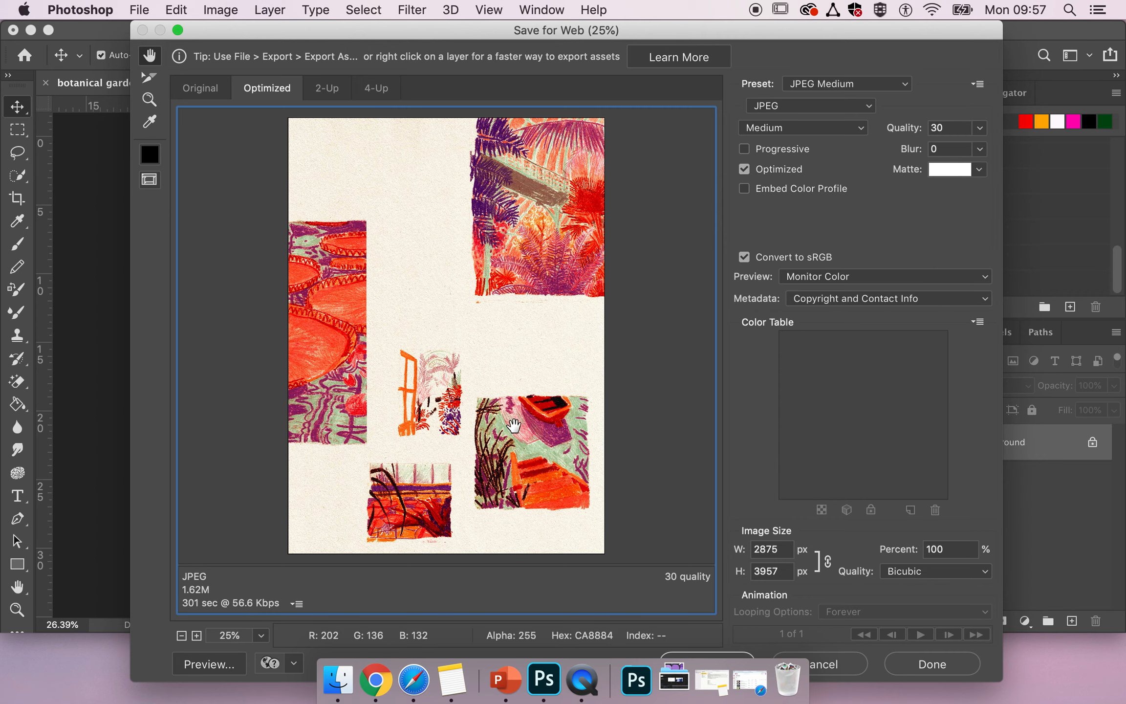
Show the original and the optimized JPEG side by side at 66.7% zoom.
{"action": "left_click", "coordinate": [327, 93]}
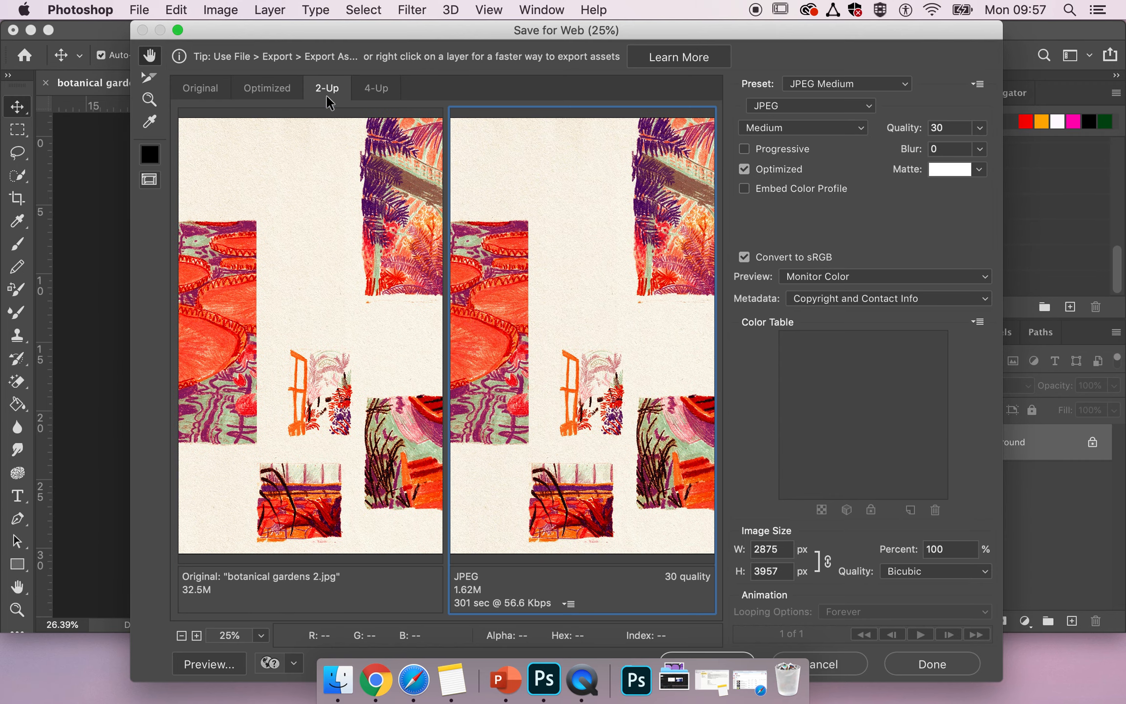
{"action": "left_click", "coordinate": [323, 278]}
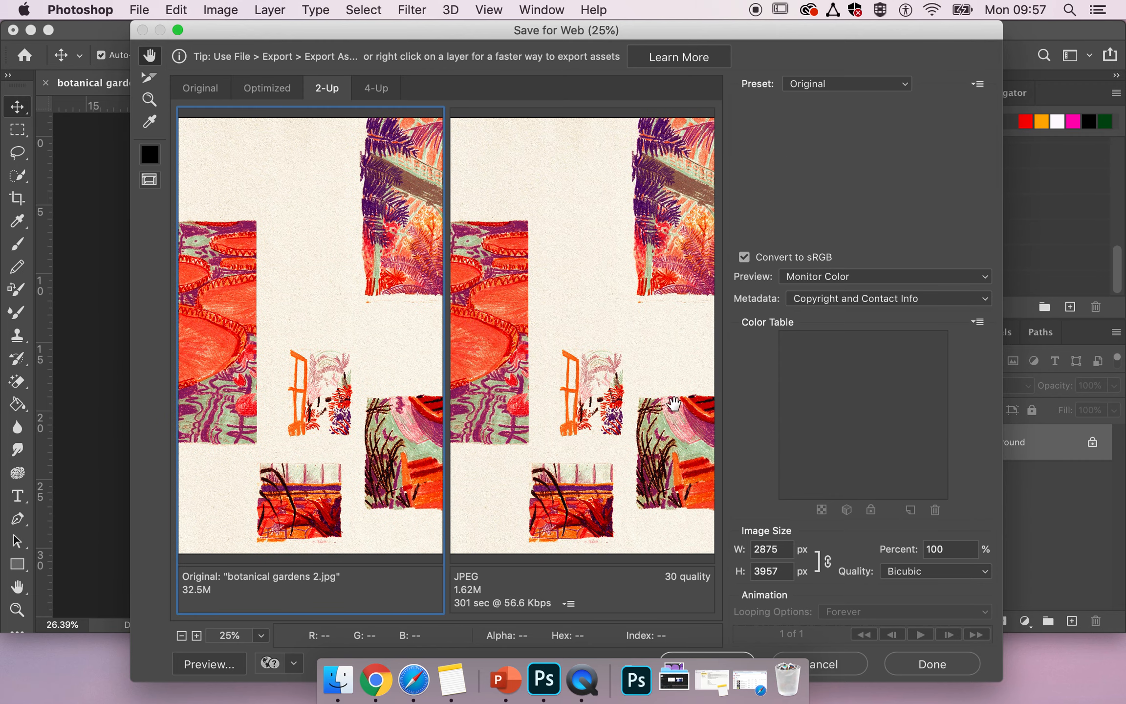
{"action": "left_click", "coordinate": [596, 409]}
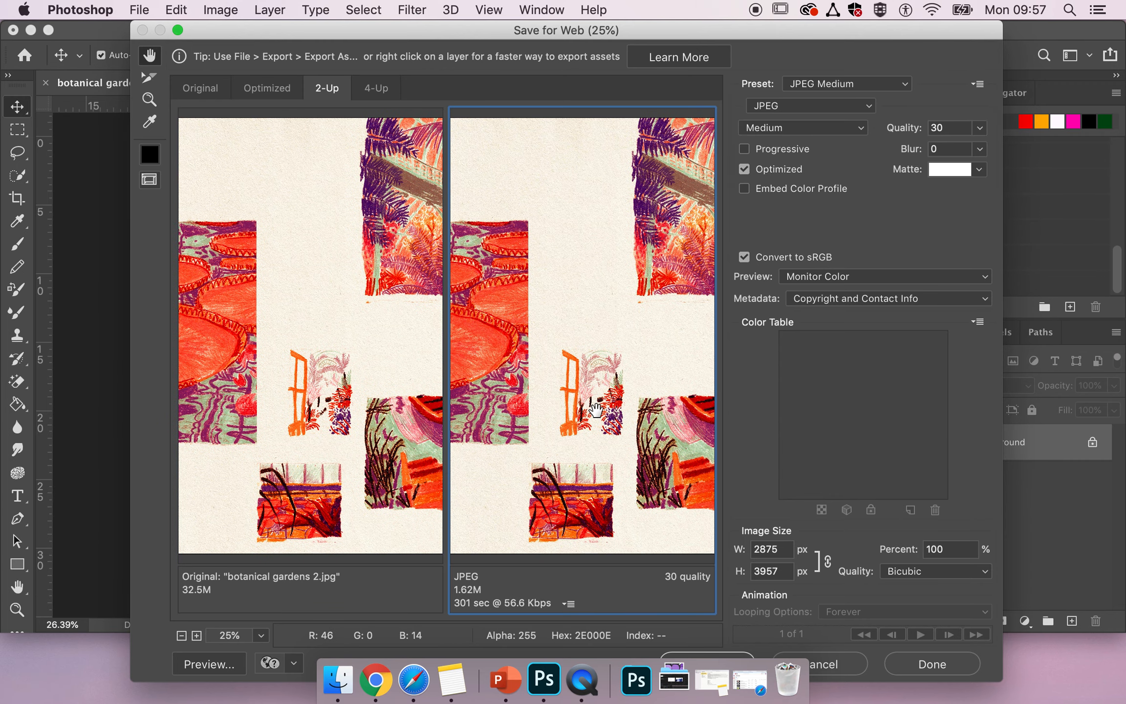
{"action": "left_click", "coordinate": [196, 635]}
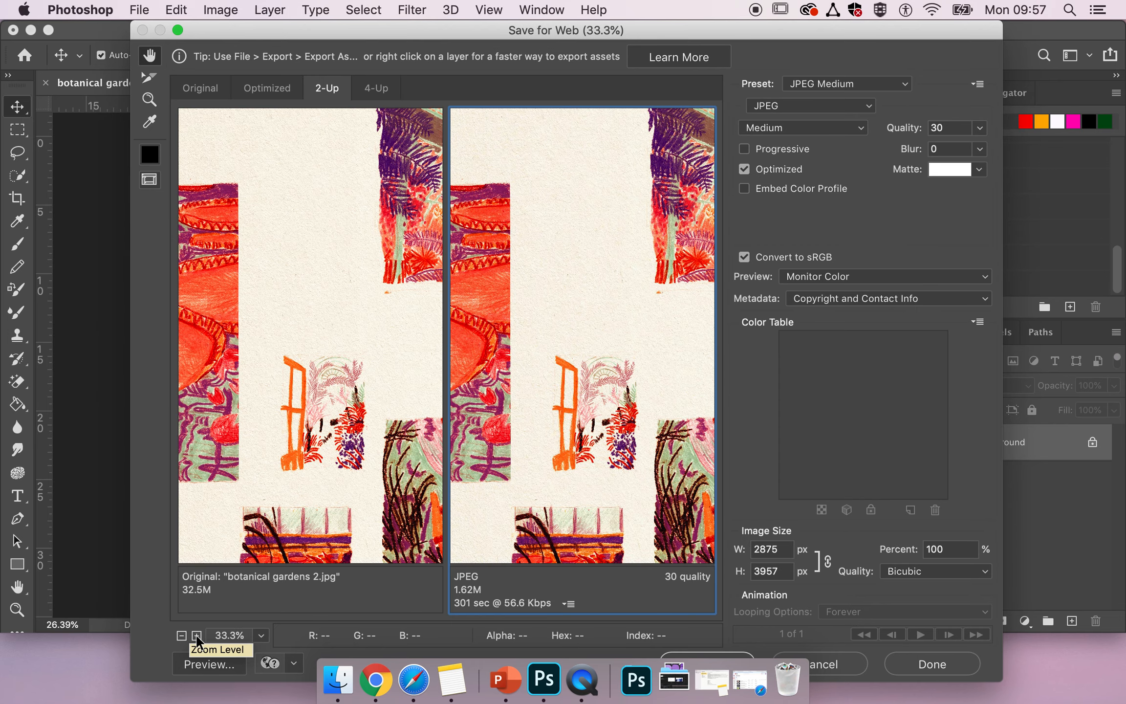
{"action": "left_click", "coordinate": [197, 635]}
{"action": "left_click", "coordinate": [197, 635]}
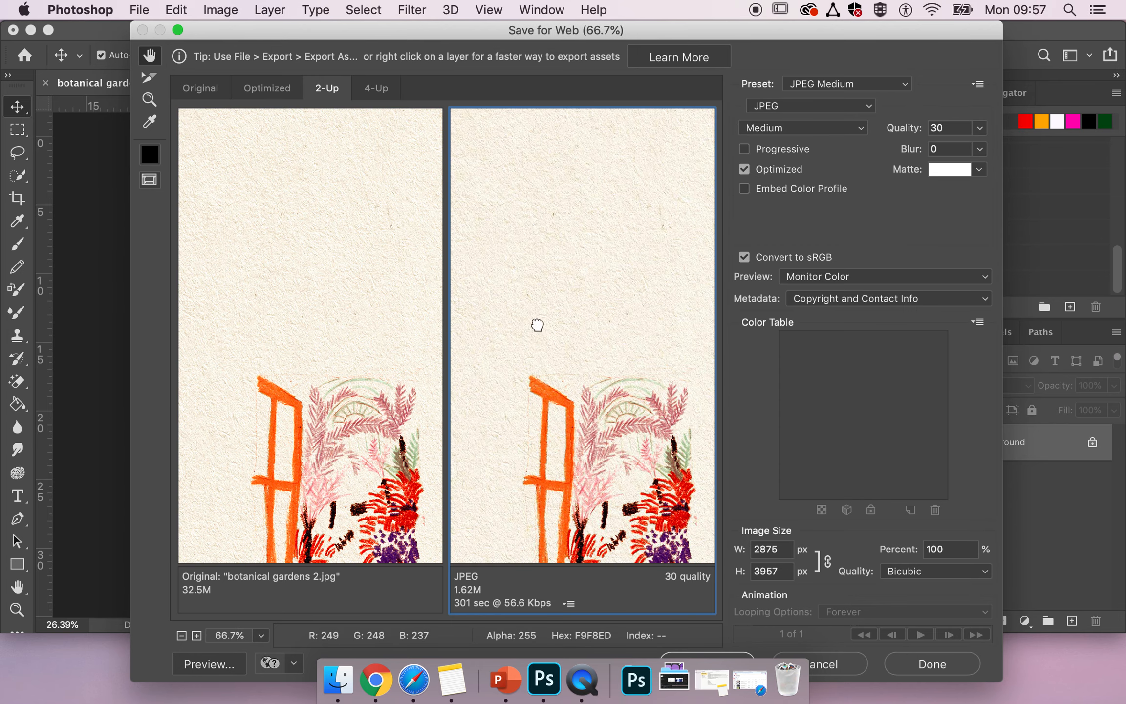
Examine the lily pad and palm drawings in both versions for any loss of detail from compression.
{"action": "scroll", "coordinate": [535, 330], "scroll_direction": "down", "scroll_amount": 3}
{"action": "mouse_move", "coordinate": [600, 380]}
{"action": "left_mouse_down"}
{"action": "mouse_move", "coordinate": [572, 347]}
{"action": "mouse_move", "coordinate": [665, 359]}
{"action": "mouse_move", "coordinate": [535, 418]}
{"action": "mouse_move", "coordinate": [474, 415]}
{"action": "mouse_move", "coordinate": [500, 390]}
{"action": "mouse_move", "coordinate": [630, 392]}
{"action": "left_mouse_up"}
{"action": "left_click_drag", "start_coordinate": [505, 395], "coordinate": [641, 510]}
{"action": "mouse_move", "coordinate": [564, 443]}
{"action": "left_mouse_down"}
{"action": "mouse_move", "coordinate": [568, 403]}
{"action": "mouse_move", "coordinate": [641, 472]}
{"action": "left_mouse_up"}
{"action": "mouse_move", "coordinate": [498, 261]}
{"action": "left_mouse_down"}
{"action": "mouse_move", "coordinate": [595, 464]}
{"action": "mouse_move", "coordinate": [581, 422]}
{"action": "left_mouse_up"}
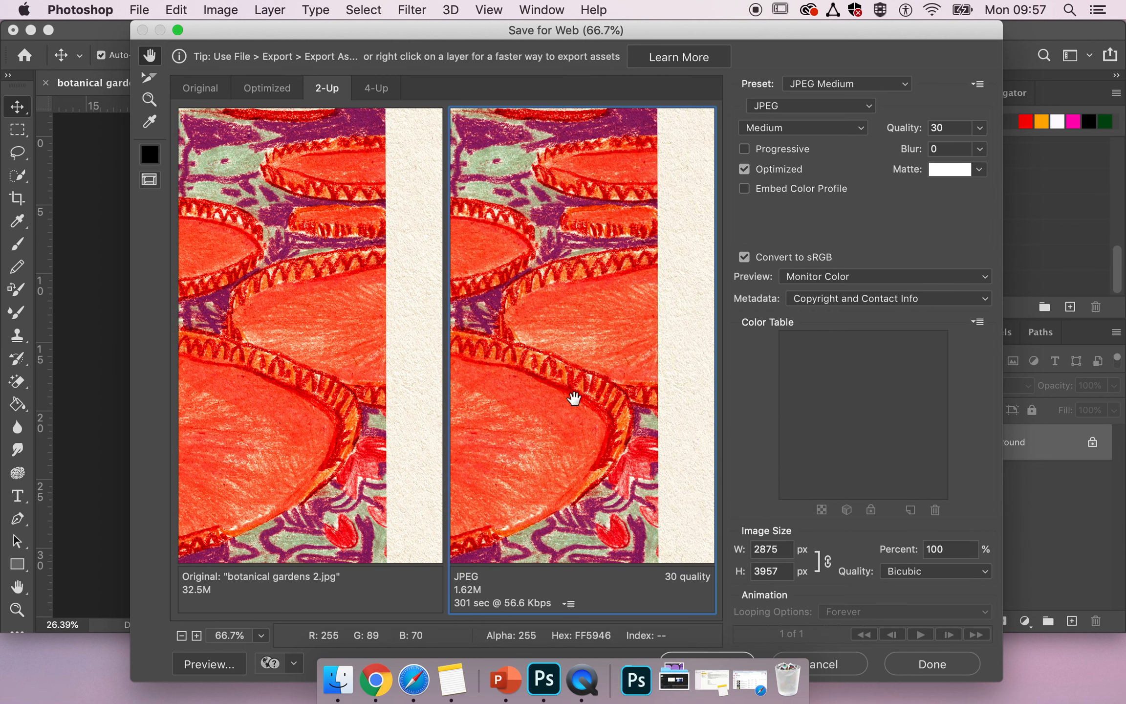
{"action": "left_click_drag", "start_coordinate": [533, 259], "coordinate": [569, 357]}
{"action": "left_click_drag", "start_coordinate": [649, 186], "coordinate": [418, 209]}
{"action": "left_click_drag", "start_coordinate": [639, 212], "coordinate": [404, 244]}
{"action": "left_click_drag", "start_coordinate": [634, 247], "coordinate": [605, 319]}
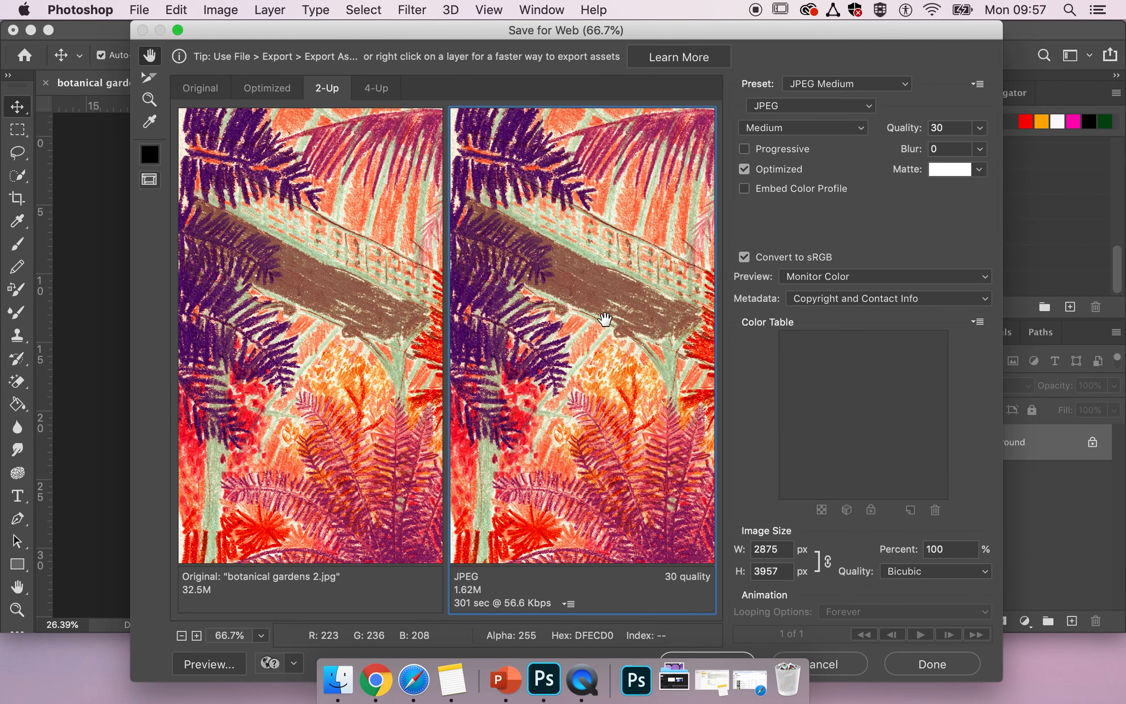
Return to the single optimized preview and show the whole artwork at 25% zoom.
{"action": "left_click", "coordinate": [274, 98]}
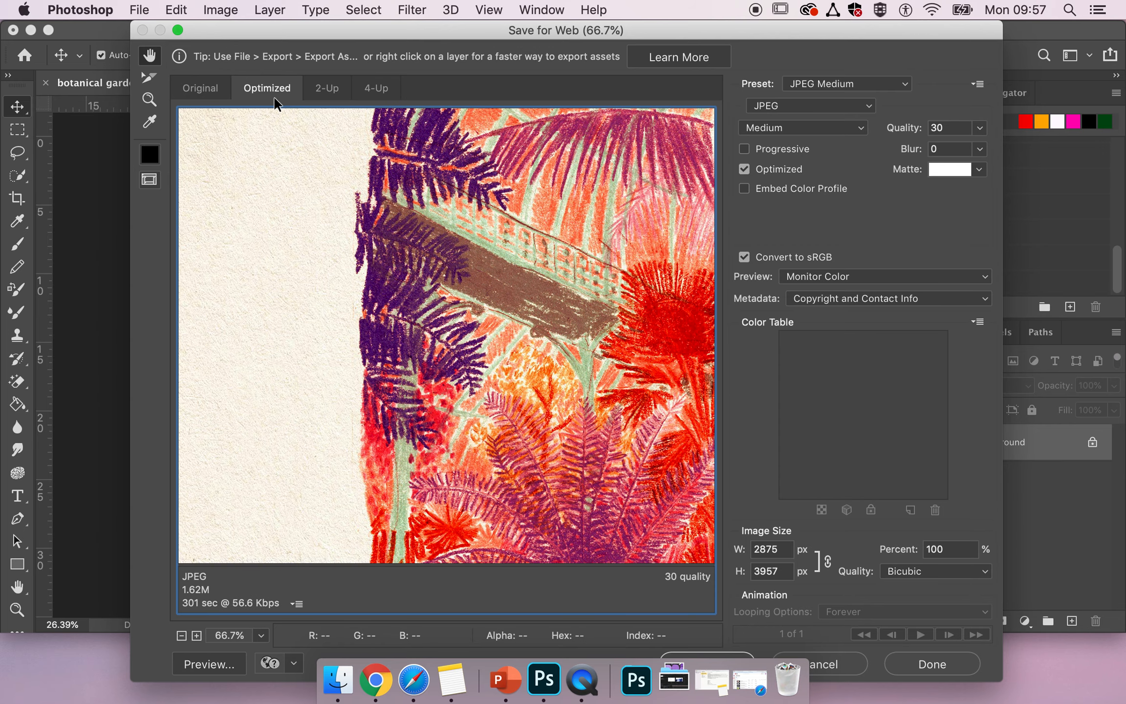
{"action": "left_click", "coordinate": [181, 636]}
{"action": "left_click", "coordinate": [182, 635]}
{"action": "left_click", "coordinate": [181, 635]}
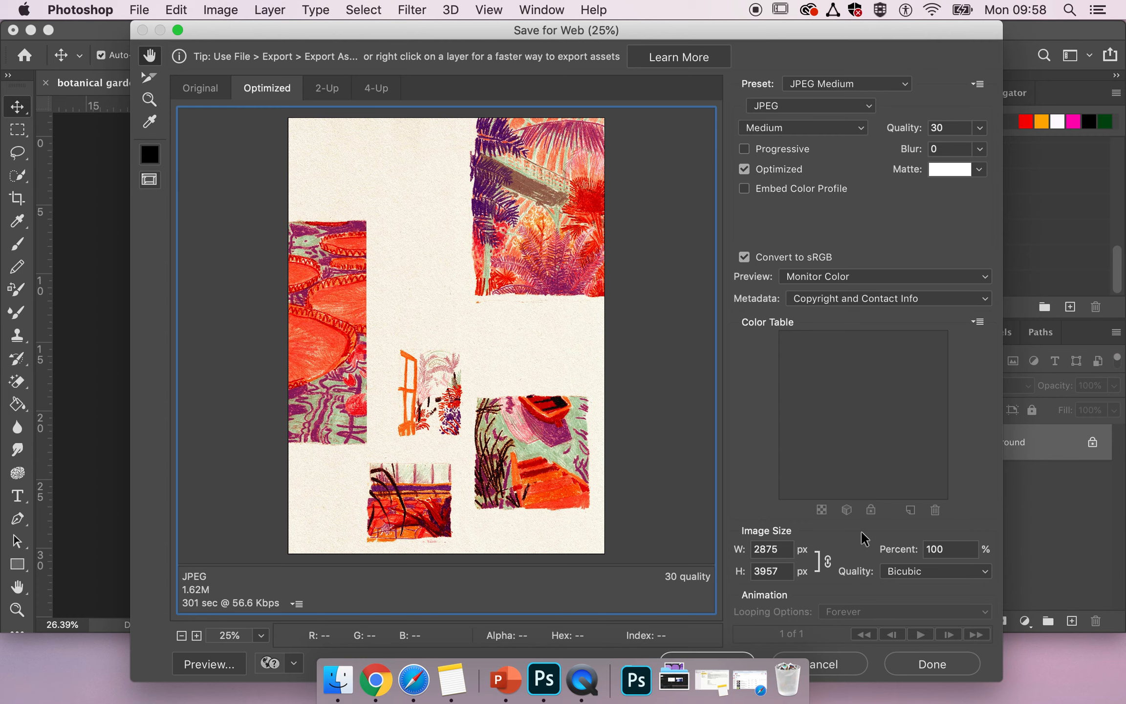
Set the exported image's height to 2000 px with the width scaled in proportion.
{"action": "double_click", "coordinate": [782, 548]}
{"action": "double_click", "coordinate": [785, 571]}
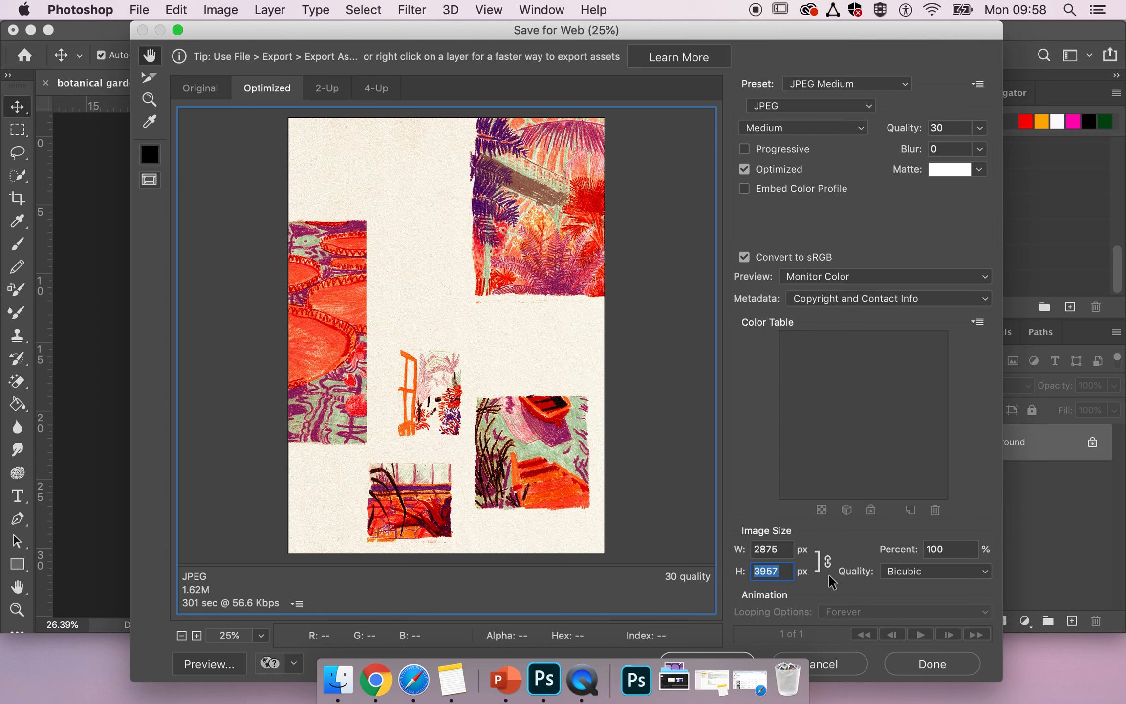
{"action": "type", "text": "2000"}
{"action": "left_click", "coordinate": [786, 549]}
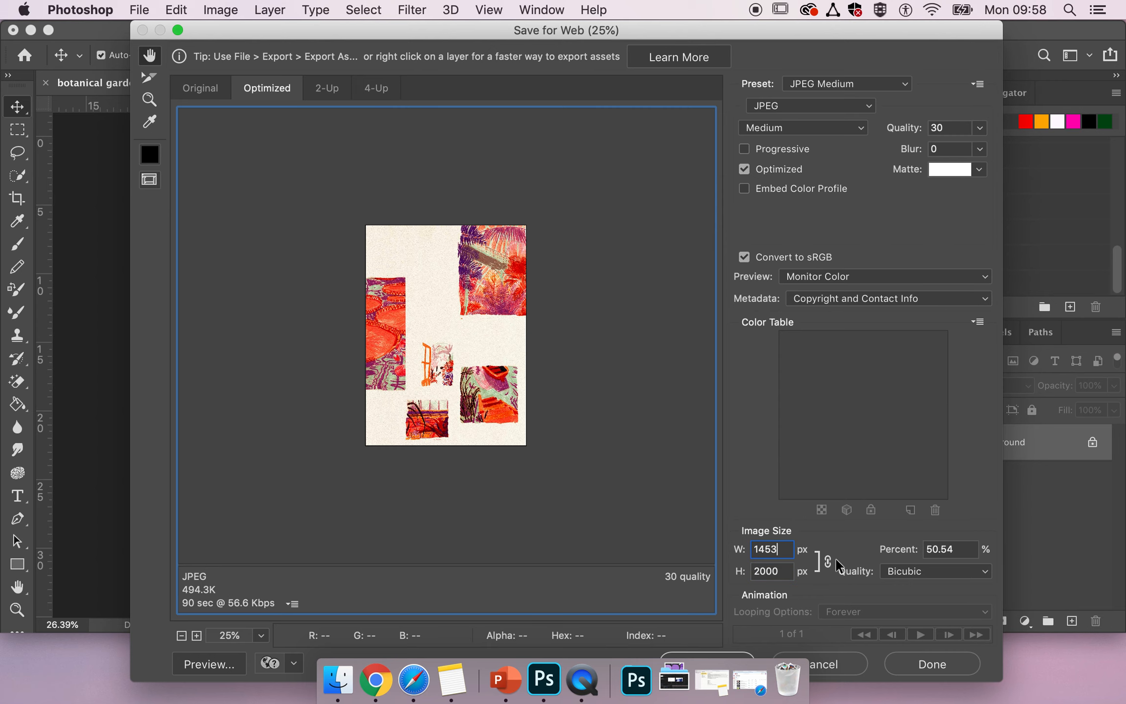
Compare the resized image's original and optimized versions at 66.7% zoom.
{"action": "left_click", "coordinate": [196, 636]}
{"action": "left_click", "coordinate": [196, 636]}
{"action": "left_click", "coordinate": [197, 636]}
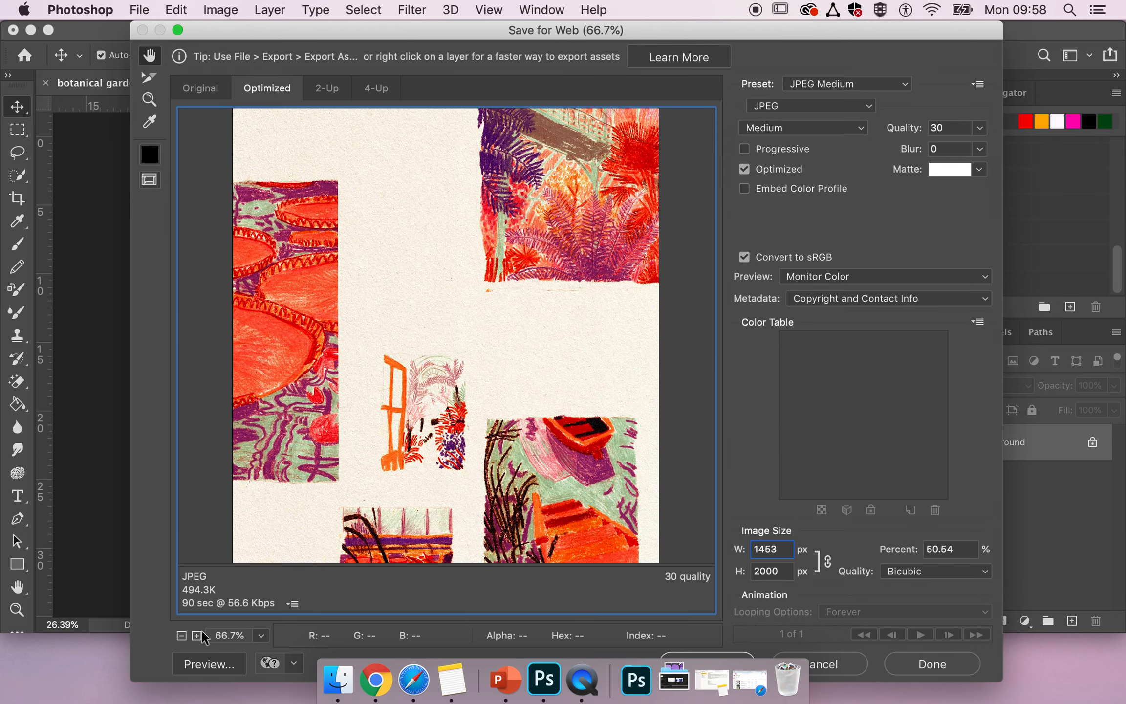
{"action": "left_click", "coordinate": [205, 89]}
{"action": "left_click", "coordinate": [263, 87]}
{"action": "left_click", "coordinate": [200, 78]}
{"action": "left_click", "coordinate": [255, 84]}
{"action": "left_click", "coordinate": [200, 83]}
{"action": "left_click", "coordinate": [267, 83]}
{"action": "left_click", "coordinate": [210, 90]}
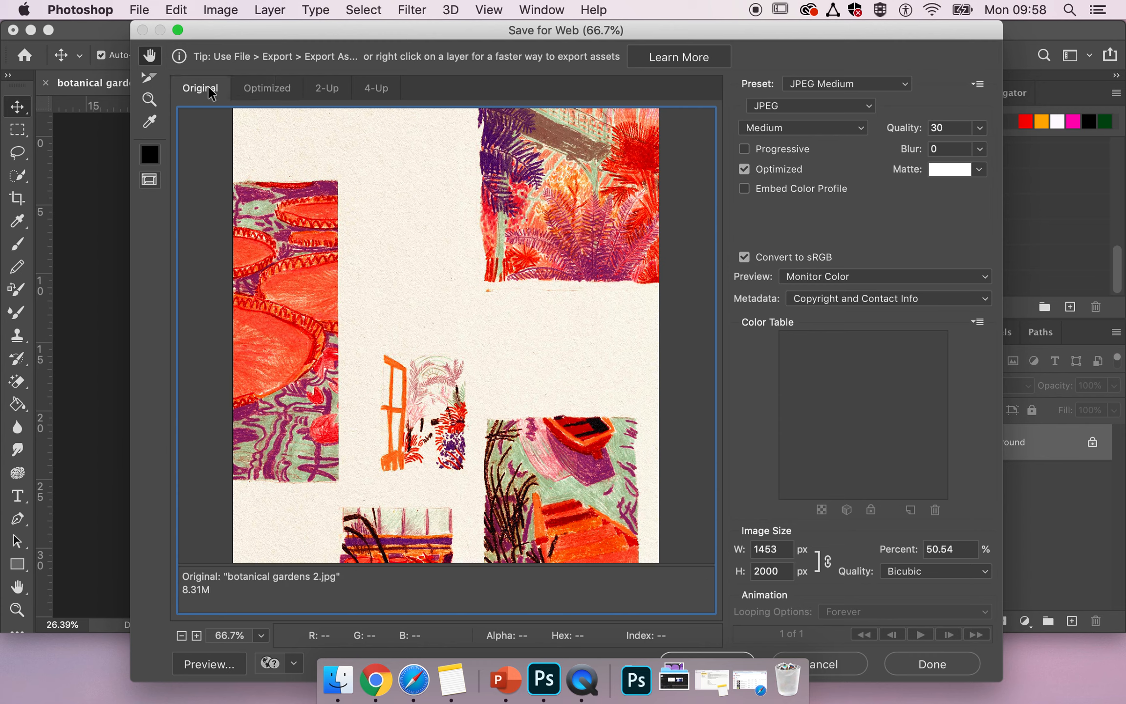
Alternate repeatedly between the original and optimized views to check the artwork for visible compression differences.
{"action": "left_click", "coordinate": [258, 86]}
{"action": "left_click", "coordinate": [195, 89]}
{"action": "left_click", "coordinate": [264, 96]}
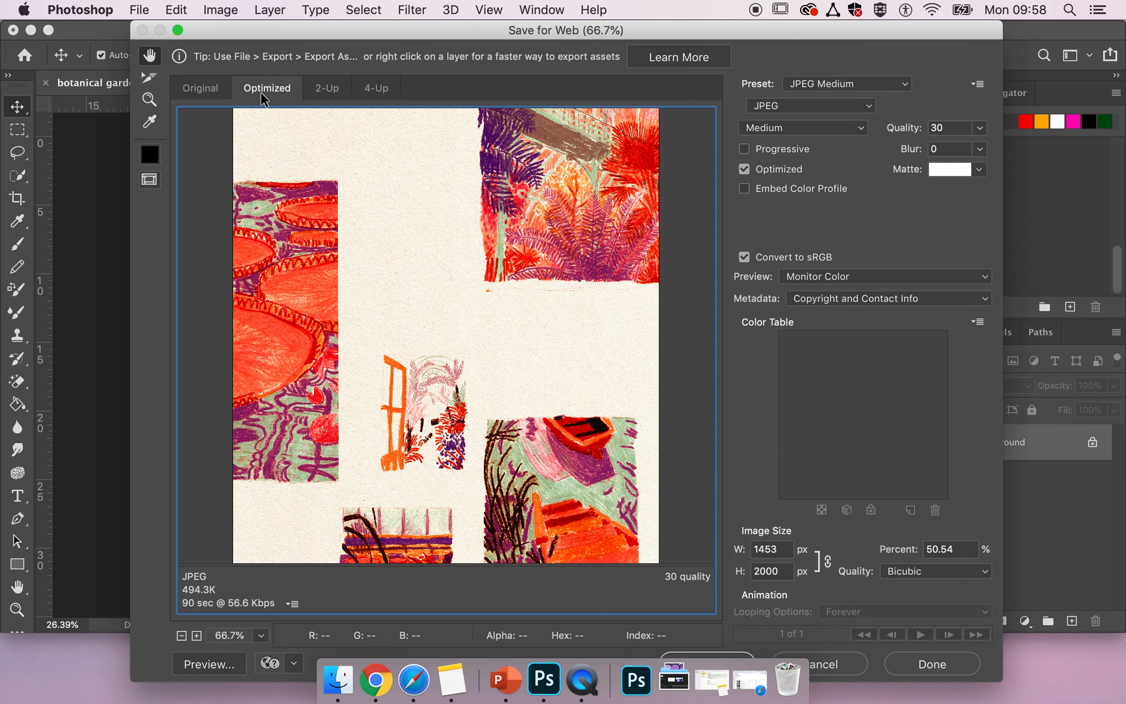
{"action": "left_click", "coordinate": [215, 89]}
{"action": "left_click", "coordinate": [284, 87]}
{"action": "left_click", "coordinate": [209, 89]}
{"action": "left_click", "coordinate": [269, 96]}
{"action": "left_click", "coordinate": [213, 91]}
{"action": "left_click", "coordinate": [283, 87]}
Show the whole optimized artwork at 50% zoom and reposition the Save for Web window to start saving the file.
{"action": "left_click", "coordinate": [180, 635]}
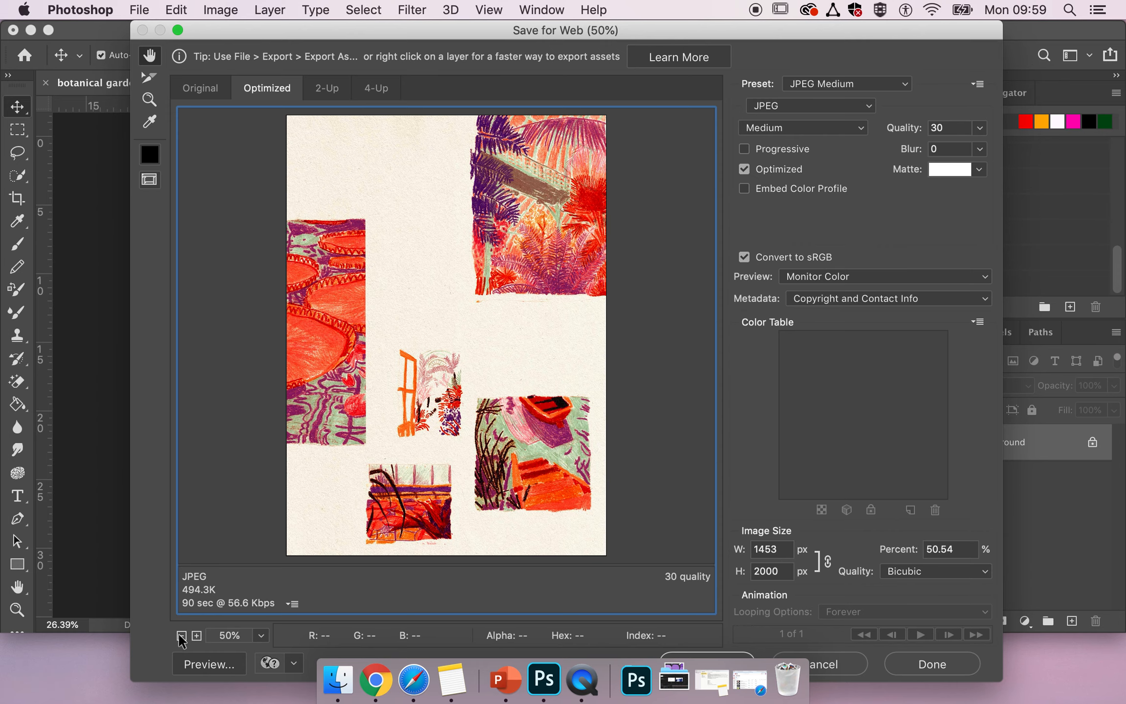
{"action": "left_click_drag", "start_coordinate": [714, 28], "coordinate": [846, 25]}
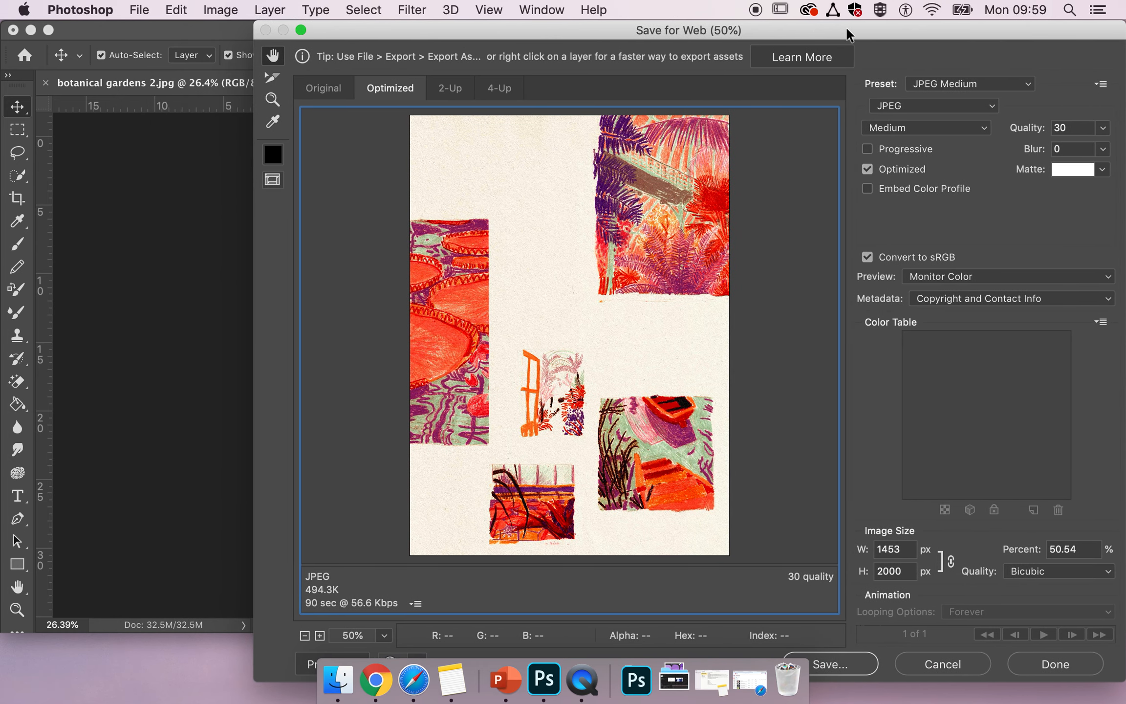
{"action": "left_click_drag", "start_coordinate": [569, 20], "coordinate": [619, 15]}
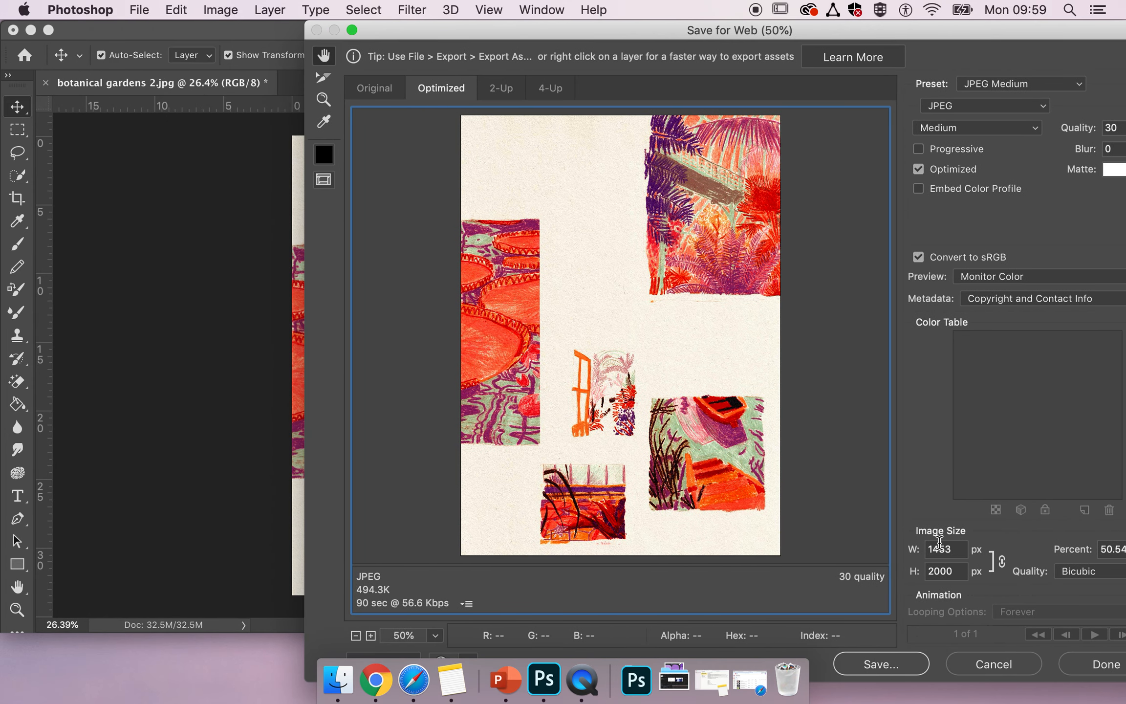
{"action": "left_click", "coordinate": [909, 656]}
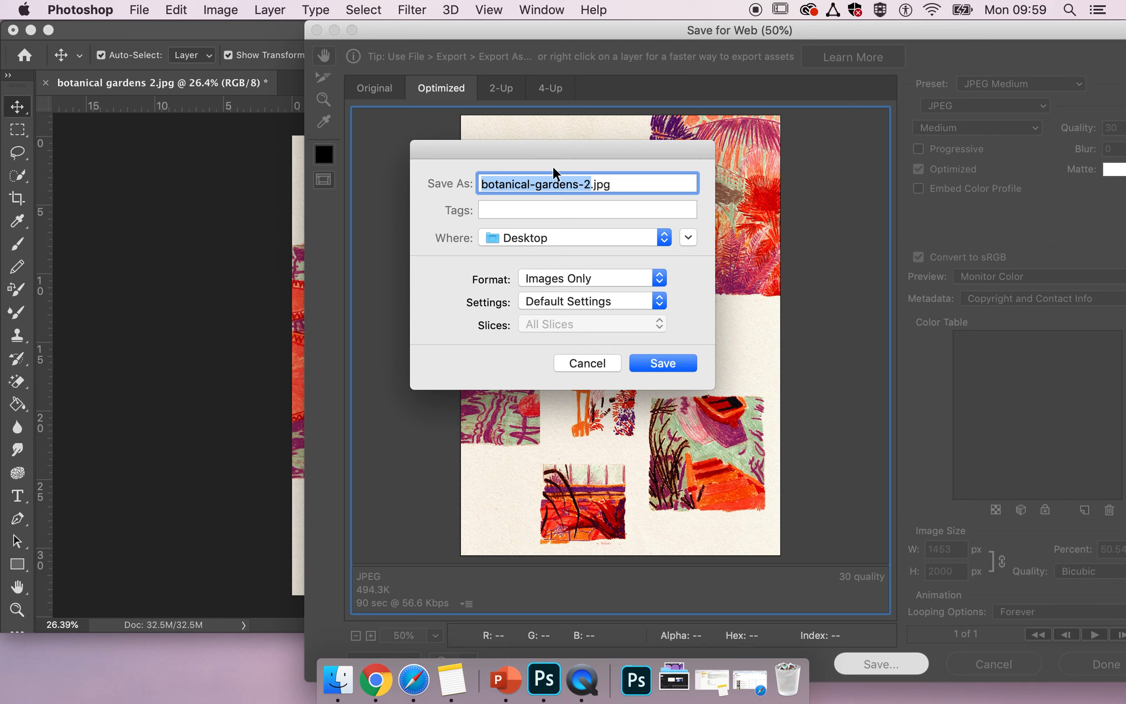
Re-enter the hyphen between the words in the file name botanical-gardens-2.jpg and save the image to the Desktop.
{"action": "left_click", "coordinate": [535, 184]}
{"action": "key", "text": "BackSpace"}
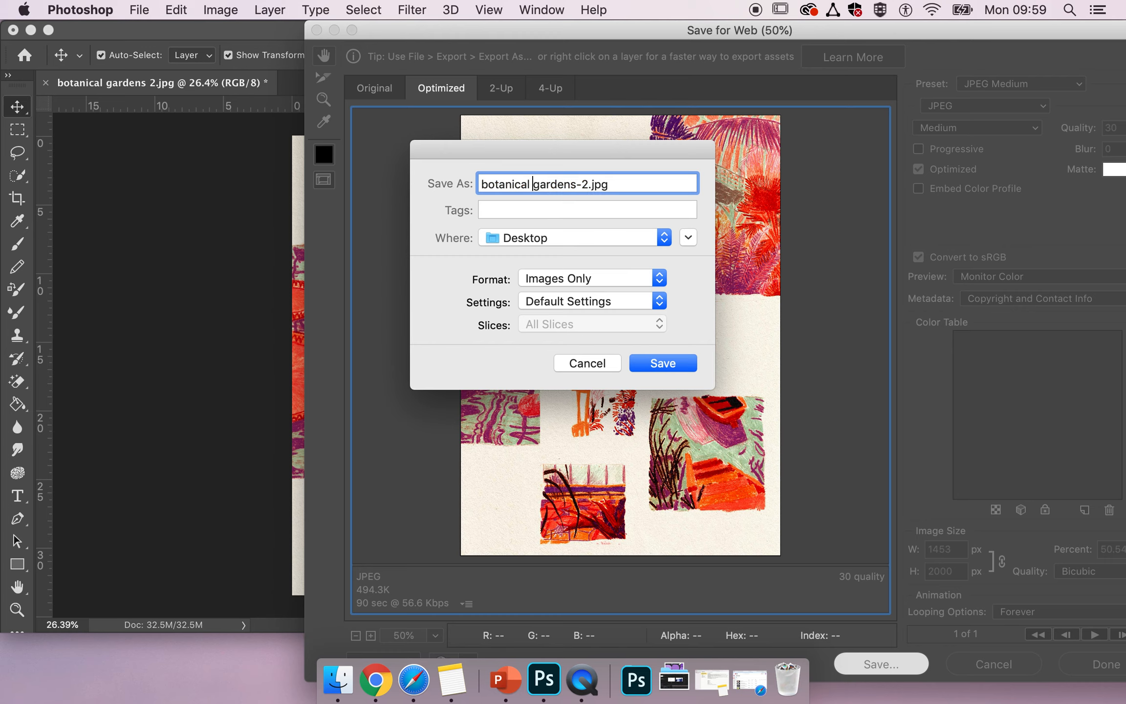
{"action": "key", "text": "BackSpace"}
{"action": "type", "text": "-"}
{"action": "key", "text": "BackSpace"}
{"action": "type", "text": "_"}
{"action": "key", "text": "BackSpace"}
{"action": "key", "text": "BackSpace"}
{"action": "type", "text": "-"}
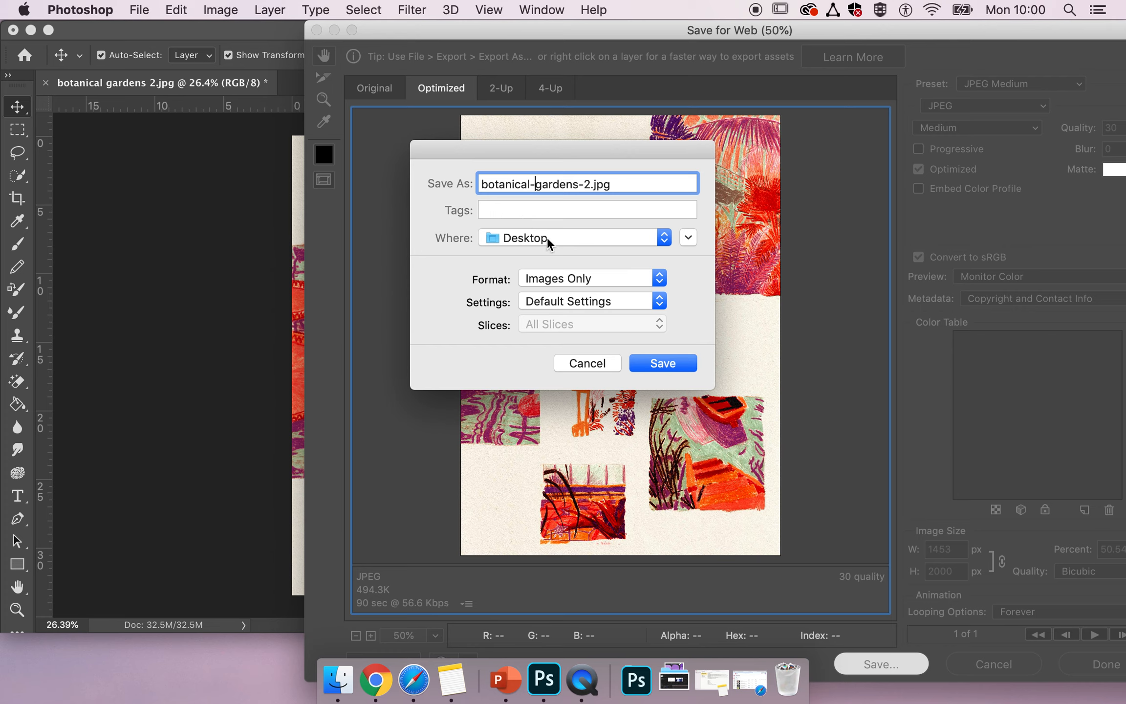
{"action": "left_click", "coordinate": [662, 363]}
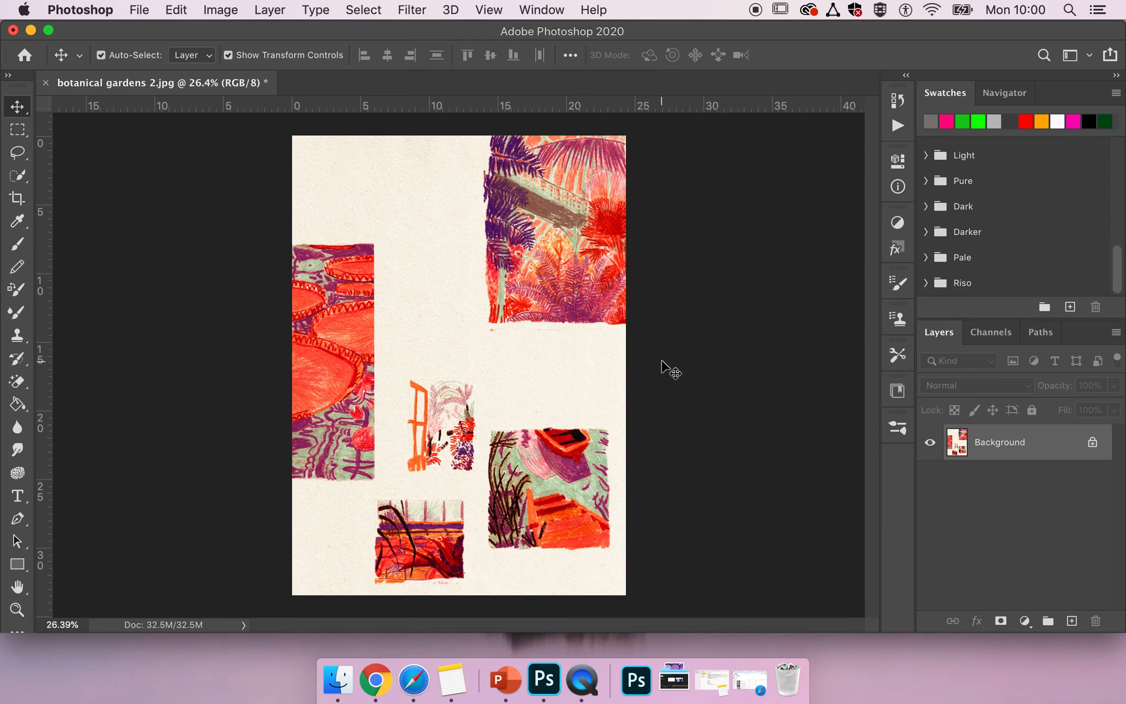
Clear the windows covering the desktop, move botanical-gardens-2.jpg to an empty area there and open it in Preview.
{"action": "left_click", "coordinate": [29, 31]}
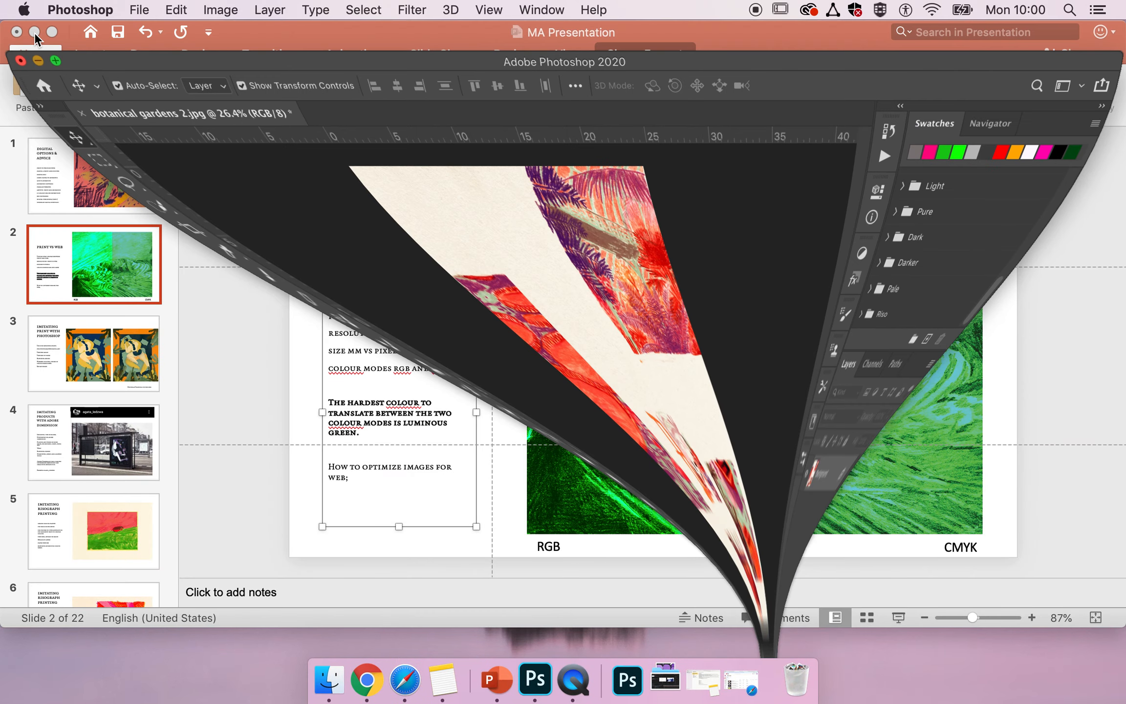
{"action": "left_click", "coordinate": [34, 33]}
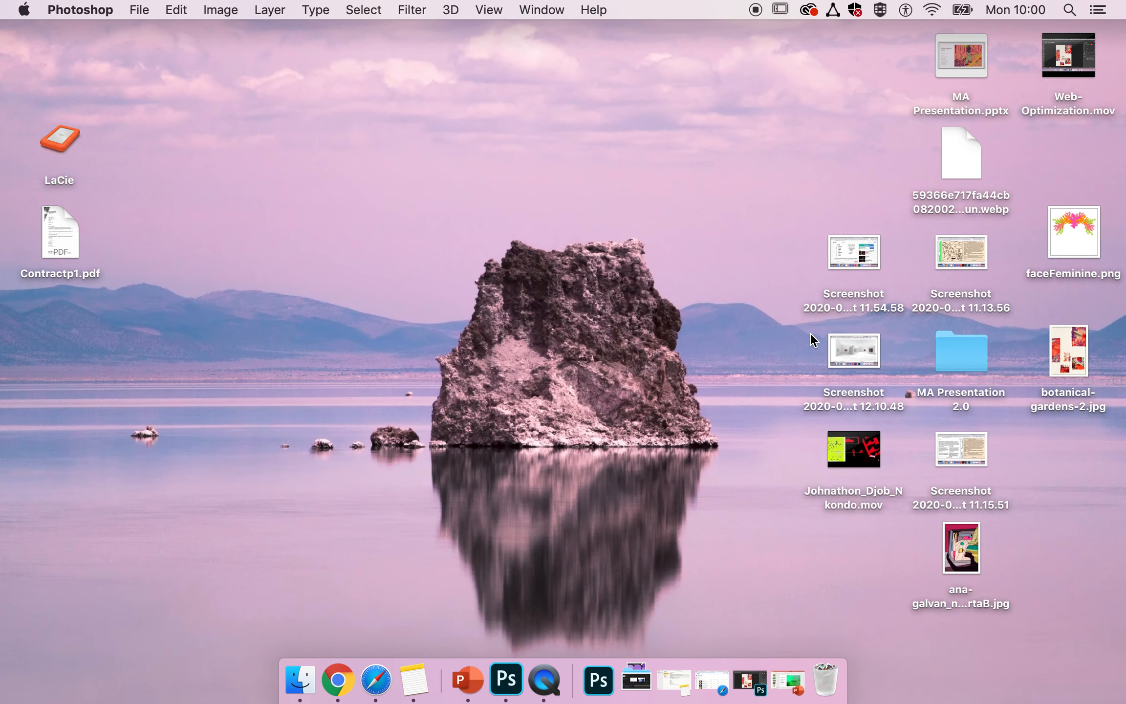
{"action": "left_click_drag", "start_coordinate": [1069, 345], "coordinate": [287, 141]}
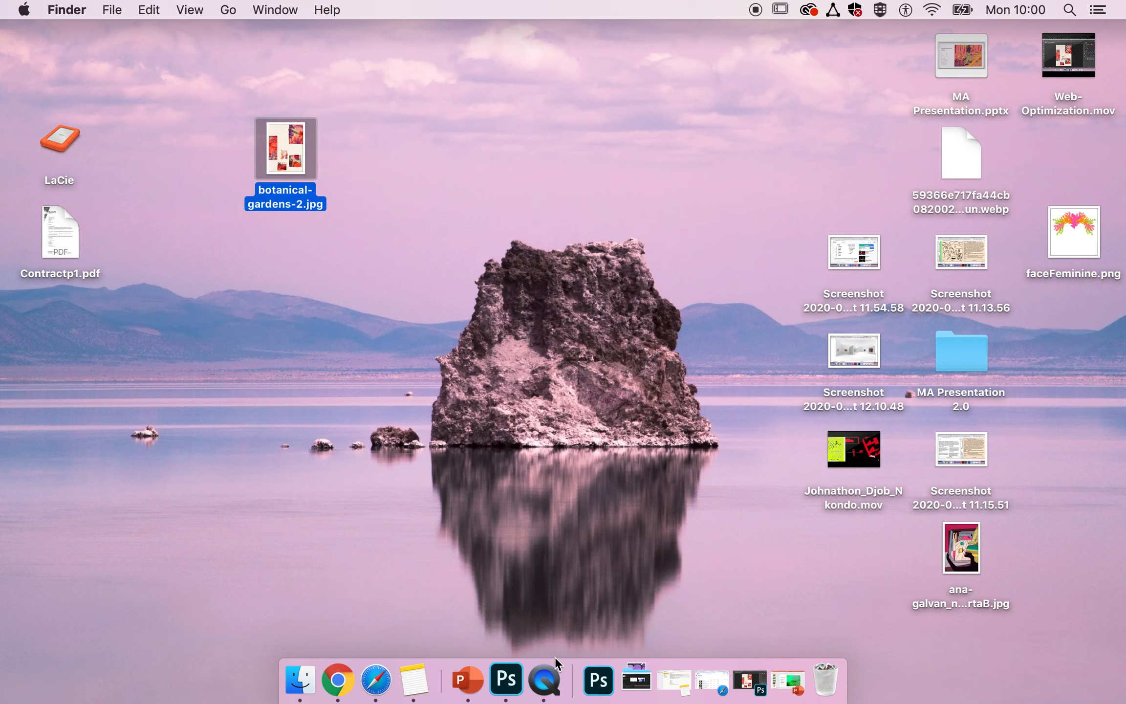
{"action": "double_click", "coordinate": [287, 133]}
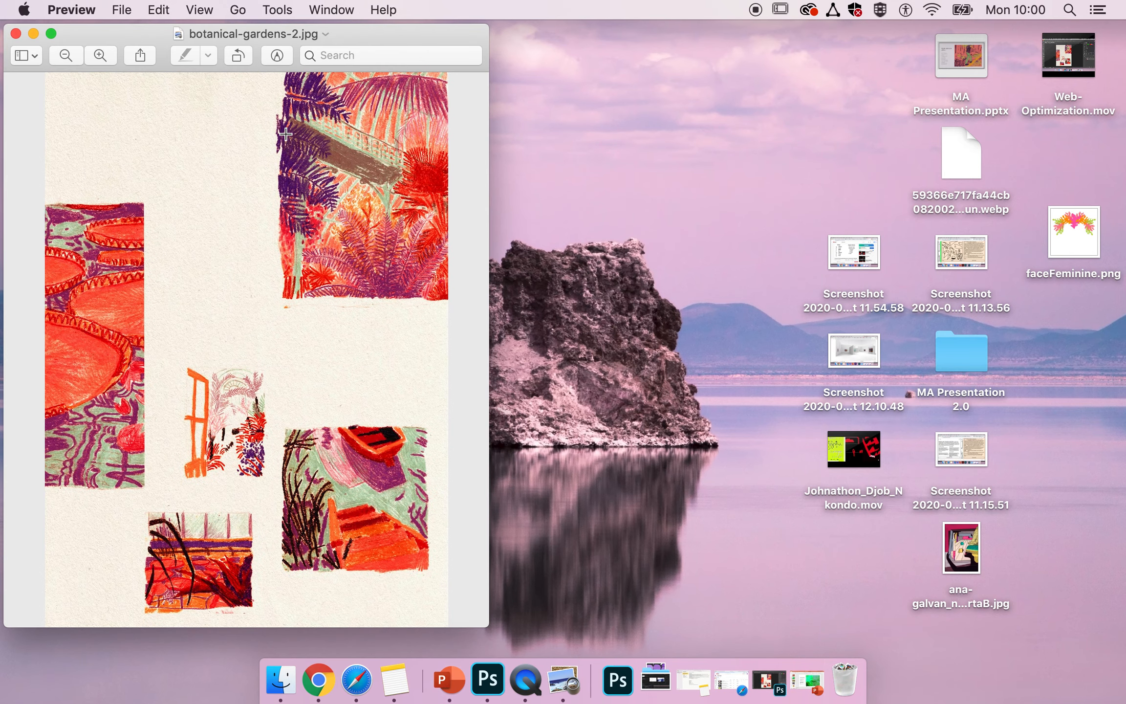